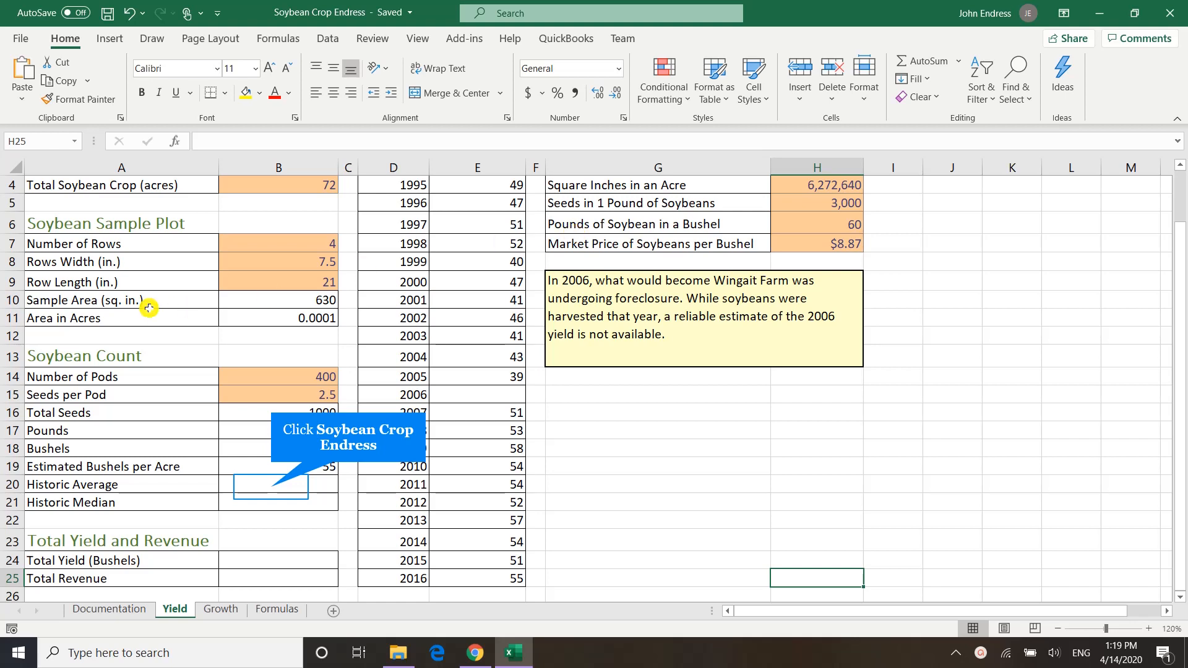
- Calculate the Historic Average in B20 with the formula =ROUND(Average(E4:E25),0)
left_click(270, 487)
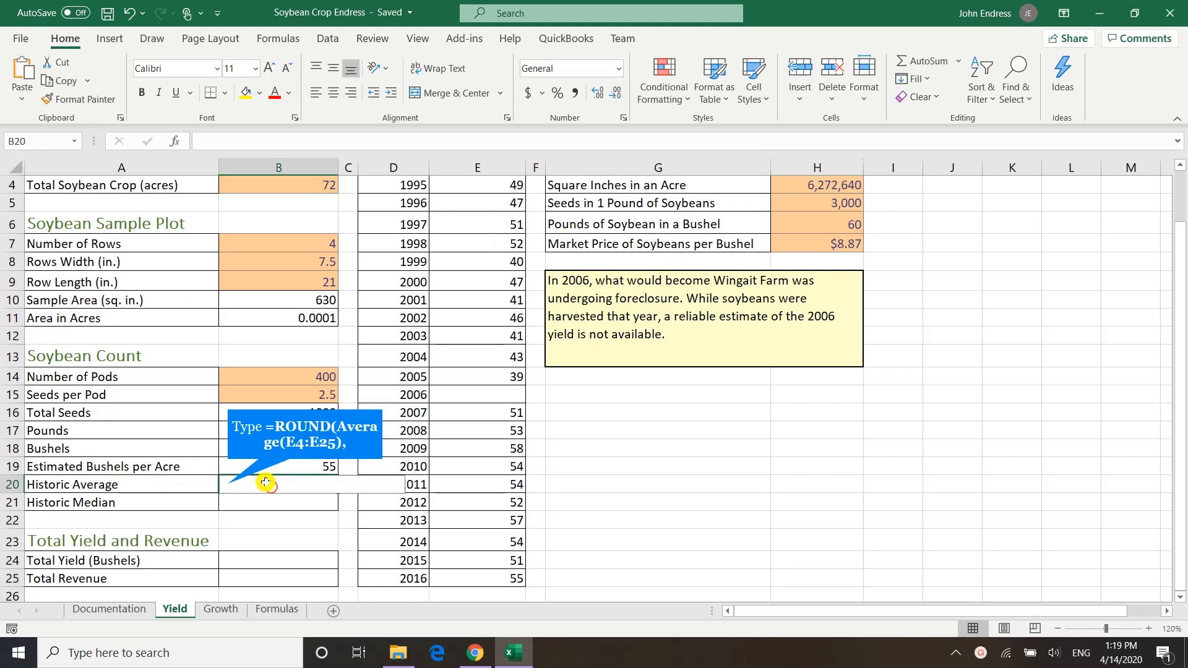
type("=RO")
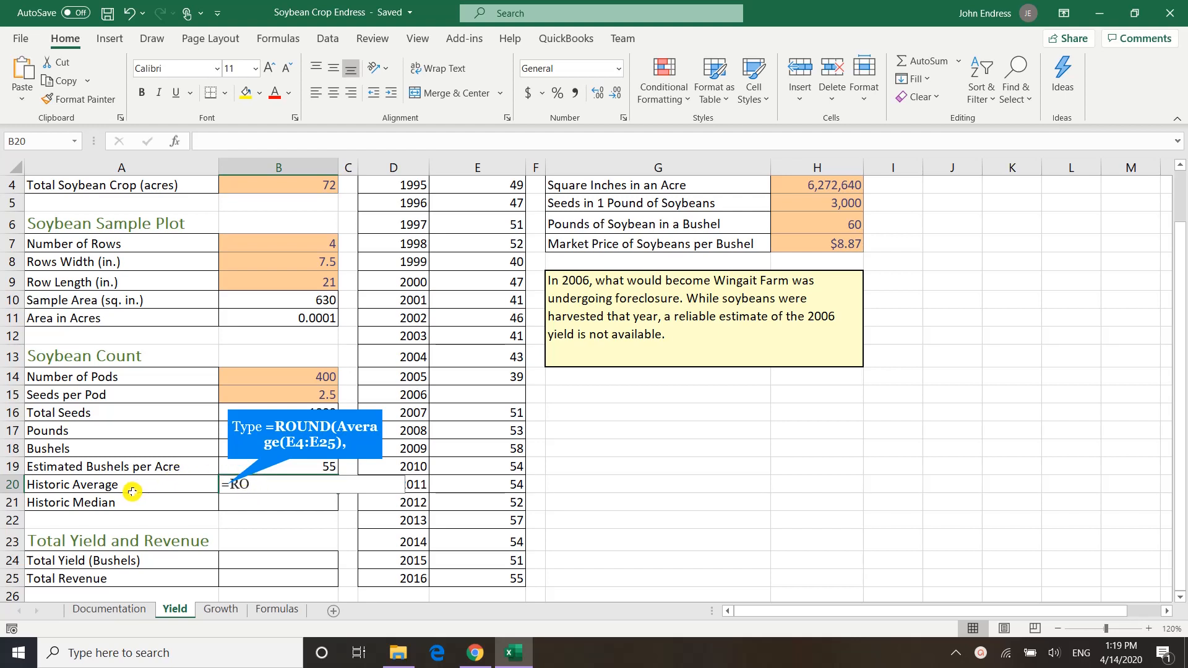
type("UN")
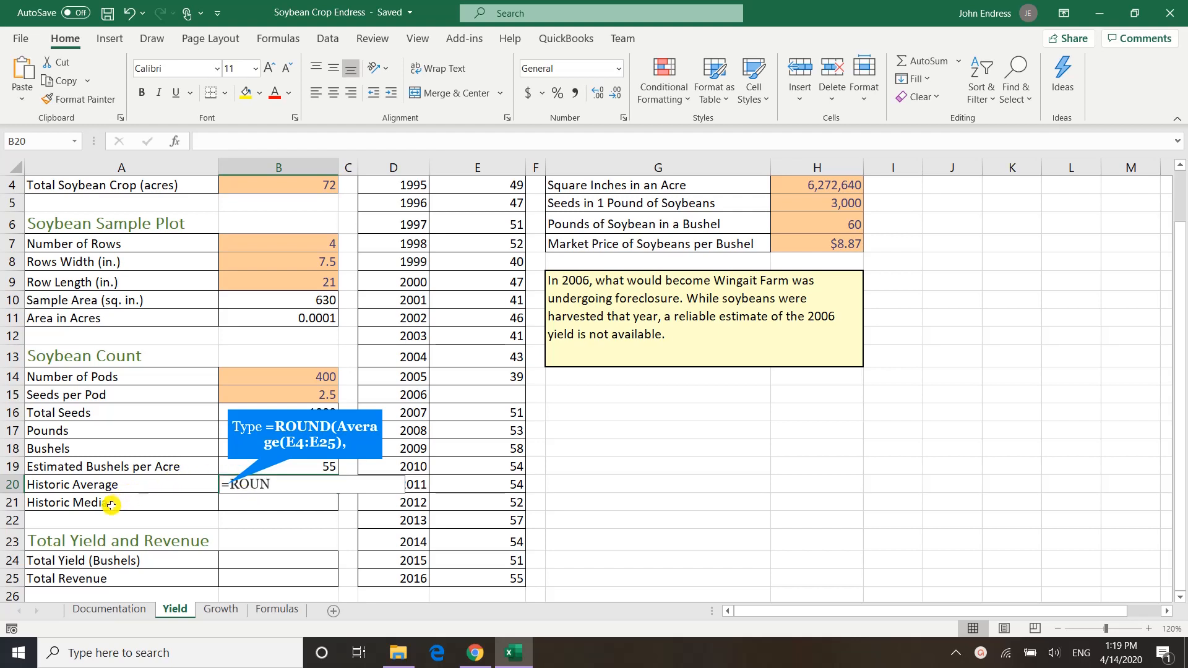
type("D(Avera")
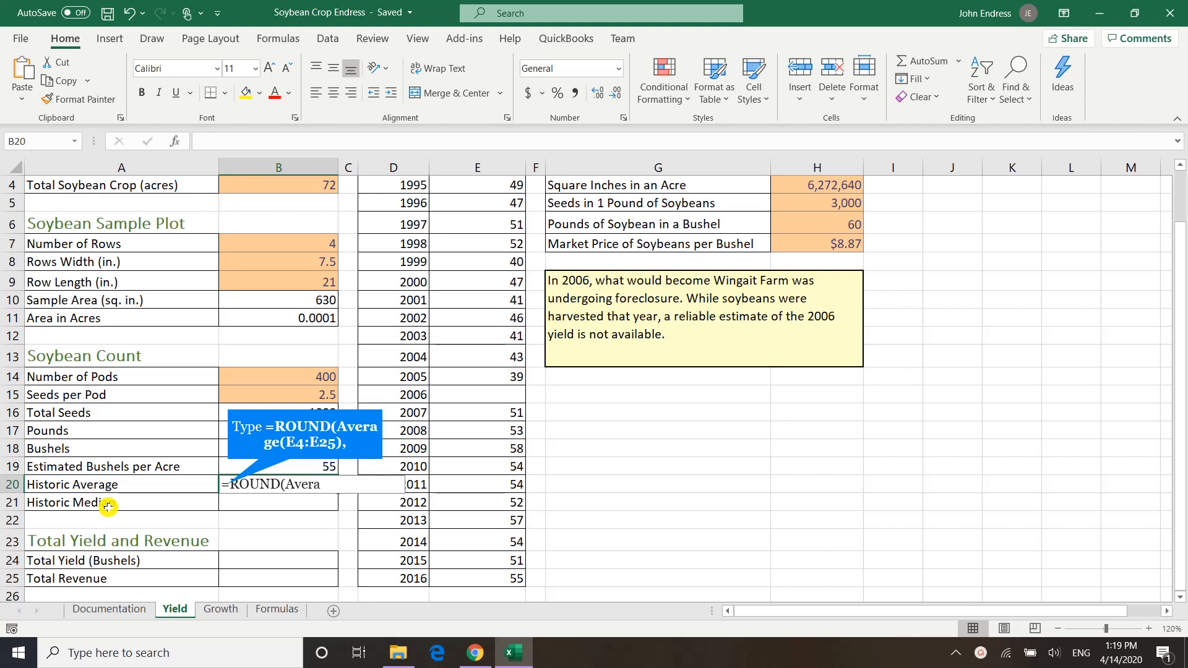
type("g")
type("e")
type("(E")
type("4")
type(":E")
type("2")
type("5")
type("),")
key("BackSpace")
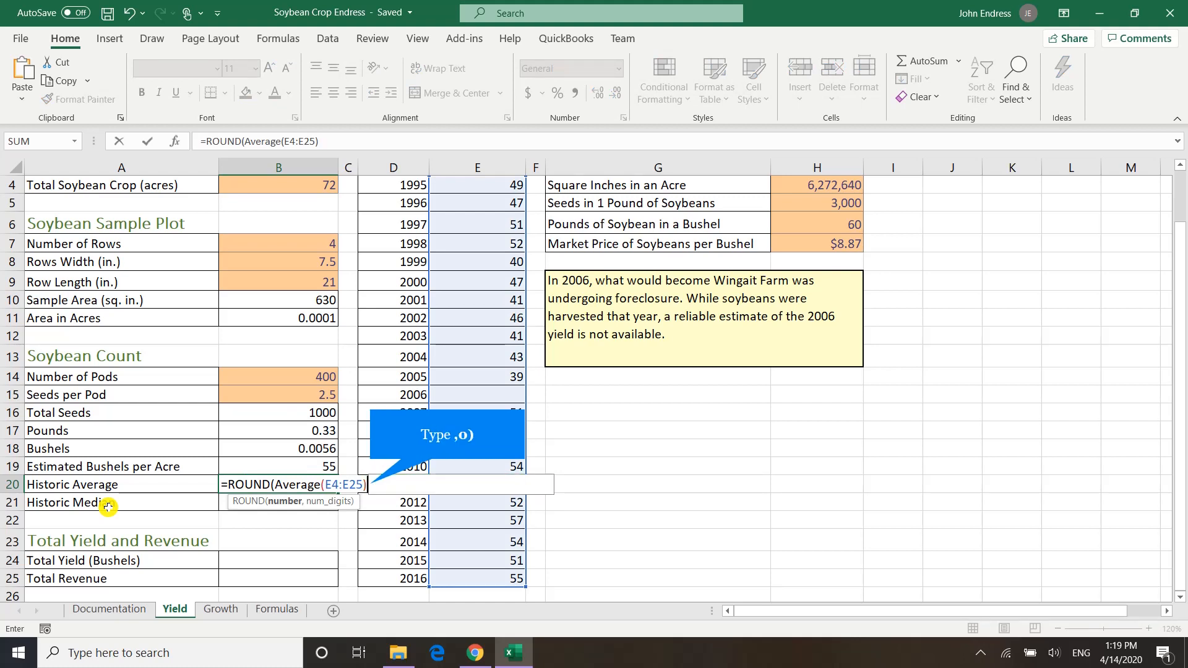
type(",0)")
key("Return")
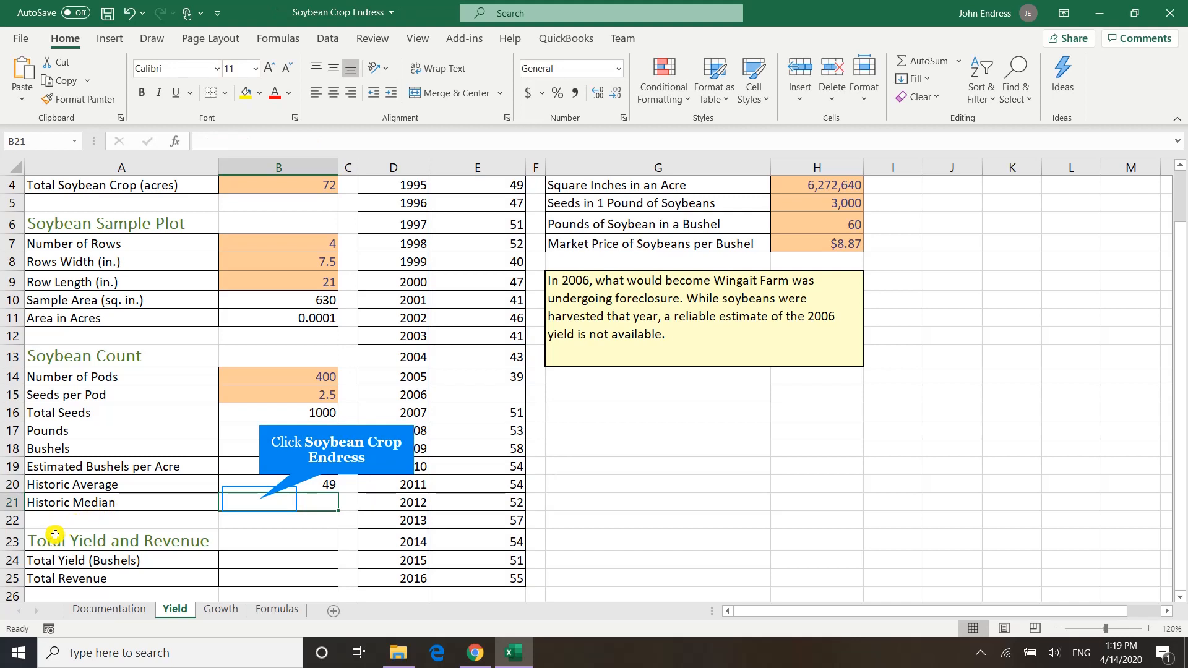
- Calculate the Historic Median in B21 with the MEDIAN function over the range E4:E25
left_click(262, 502)
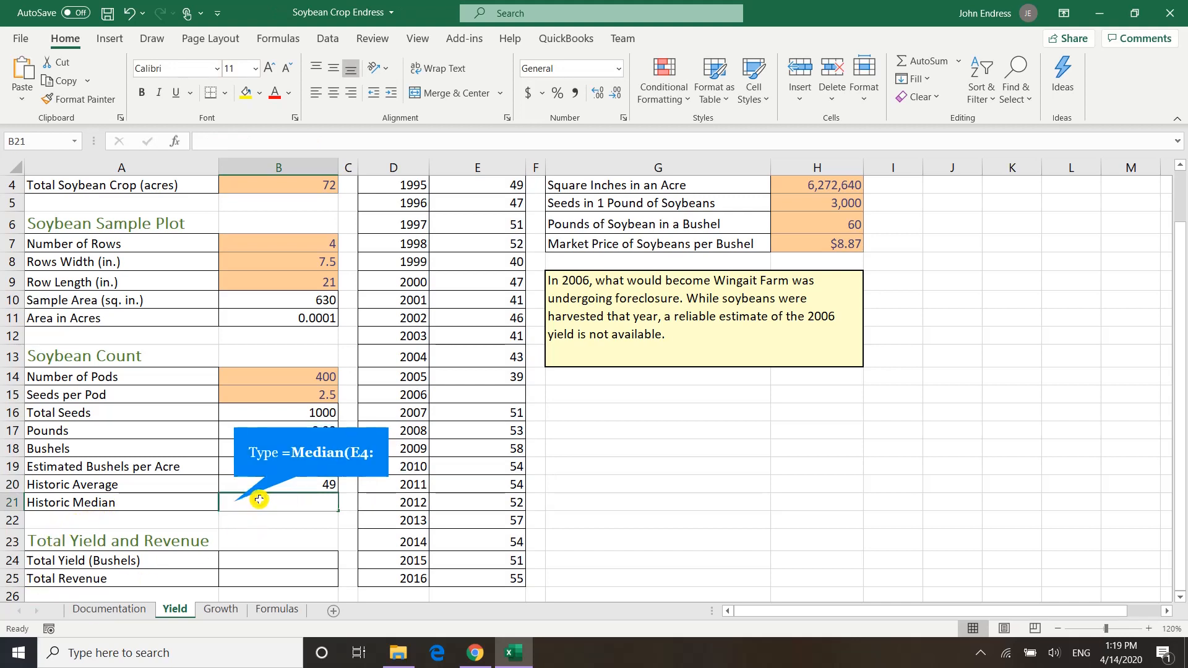
type("=M")
type("edian(")
type("E4")
type(":")
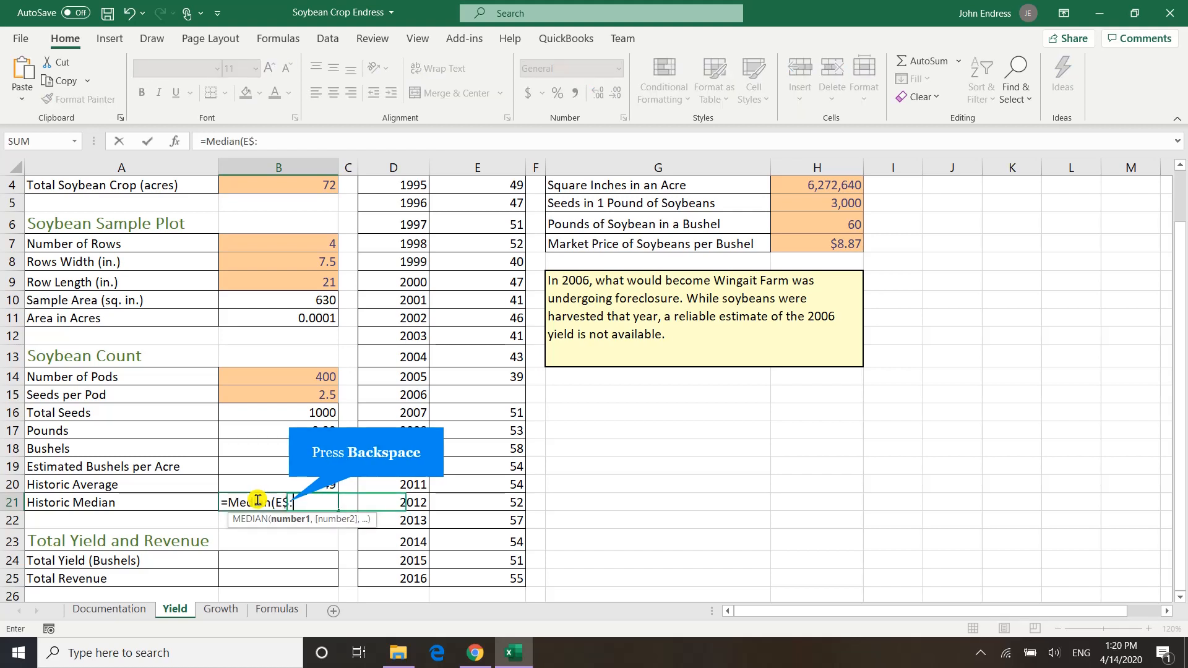
key("BackSpace")
key("BackSpace")
type("4")
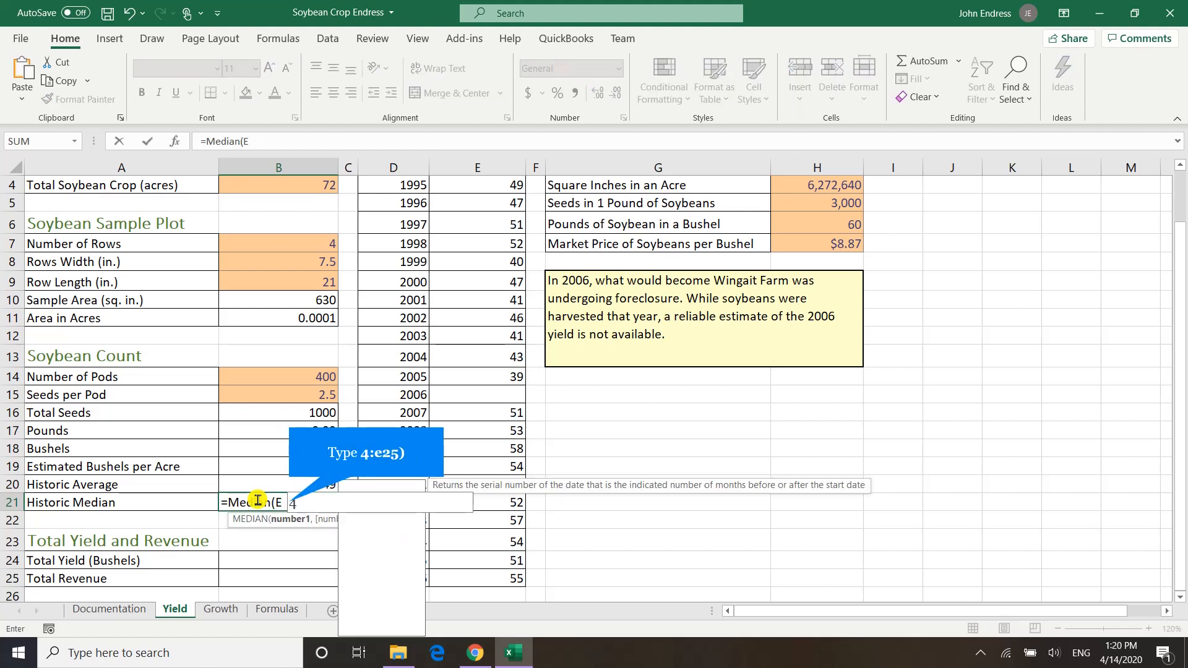
type(":e25")
key("Return")
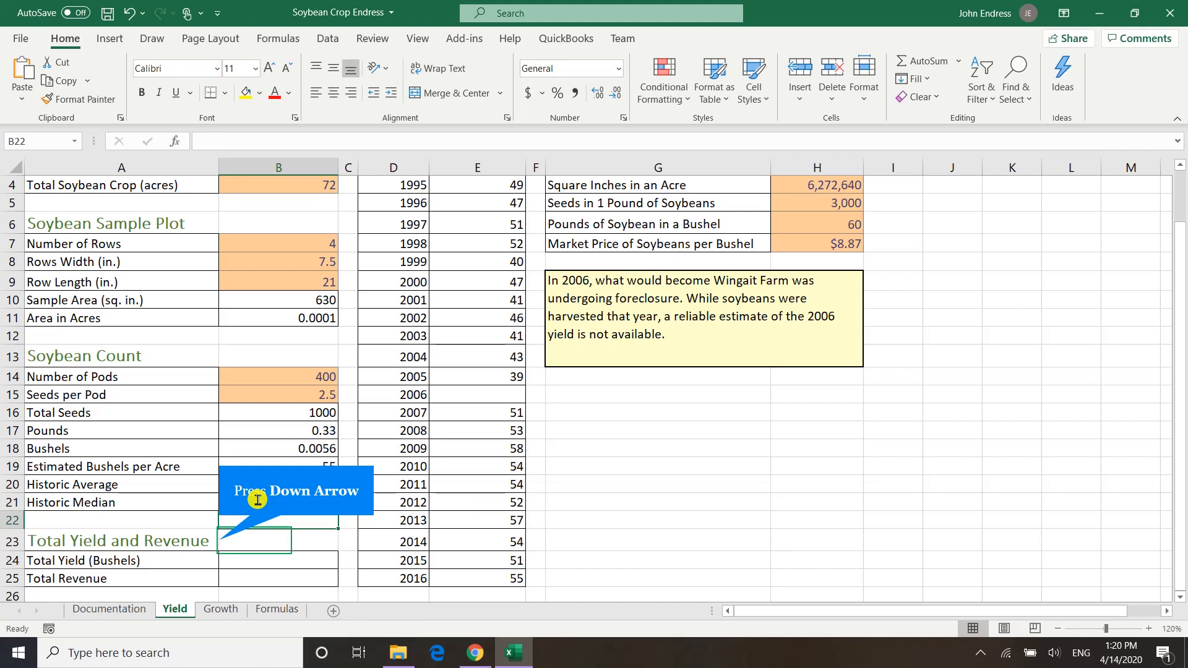
- Calculate the Total Yield (Bushels) in B24 with the formula =b19*b4
key("Down")
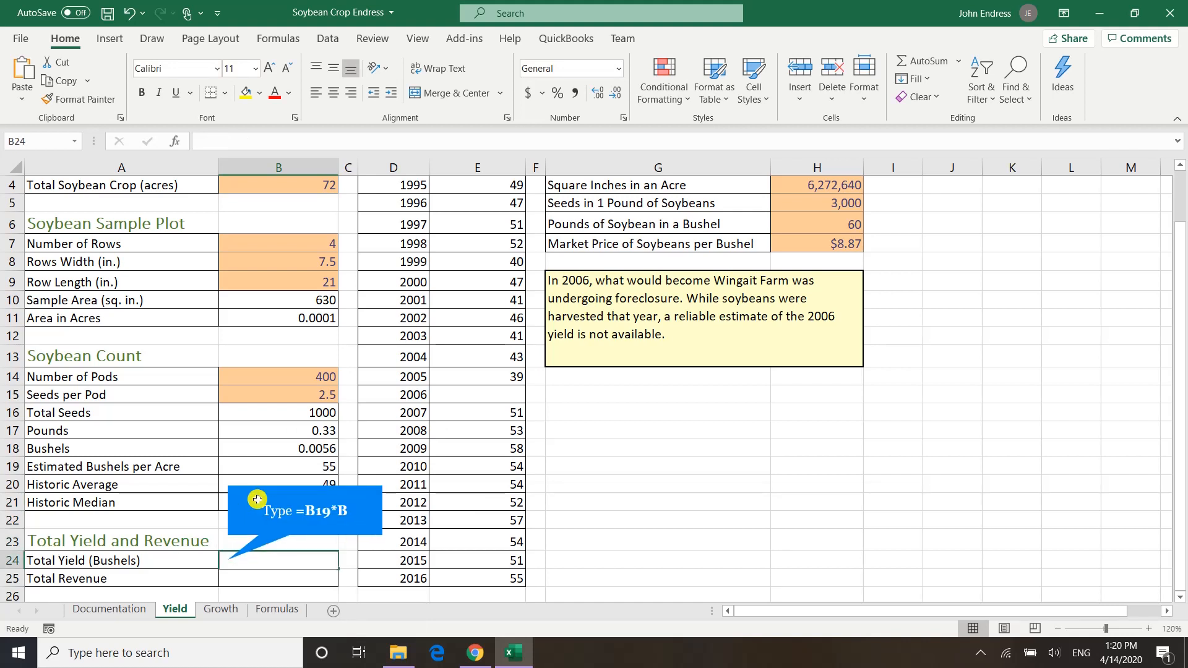
type("=B")
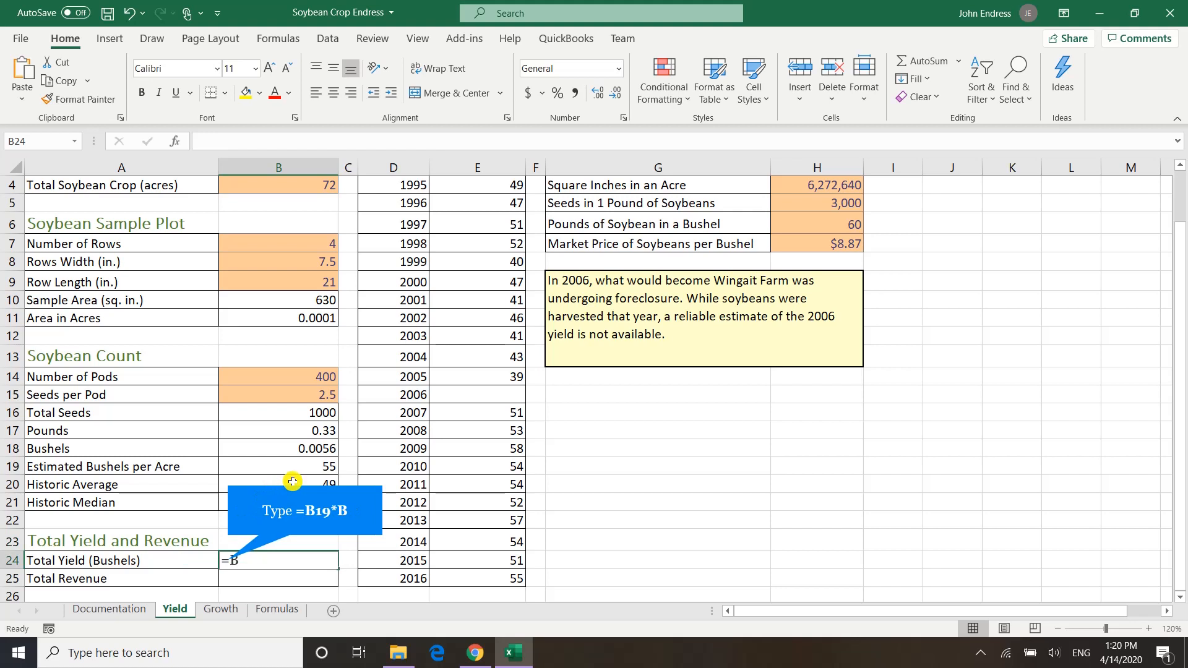
type("19*B")
key("BackSpace")
key("BackSpace")
key("BackSpace")
key("BackSpace")
key("BackSpace")
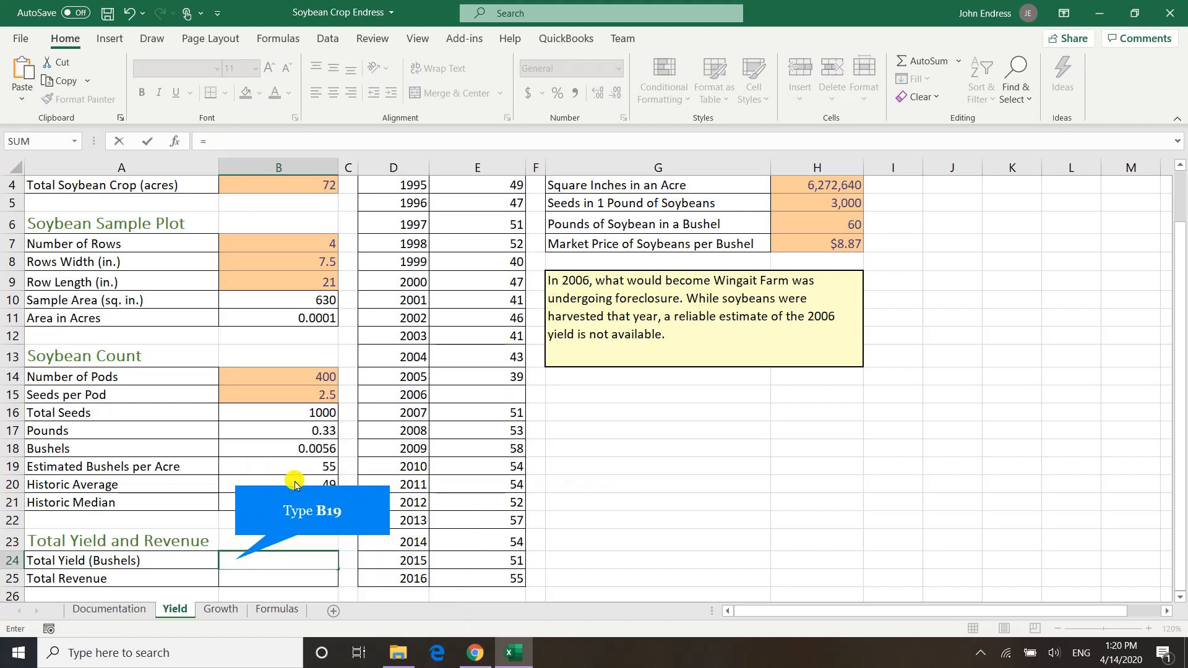
type("B19")
key("BackSpace")
key("BackSpace")
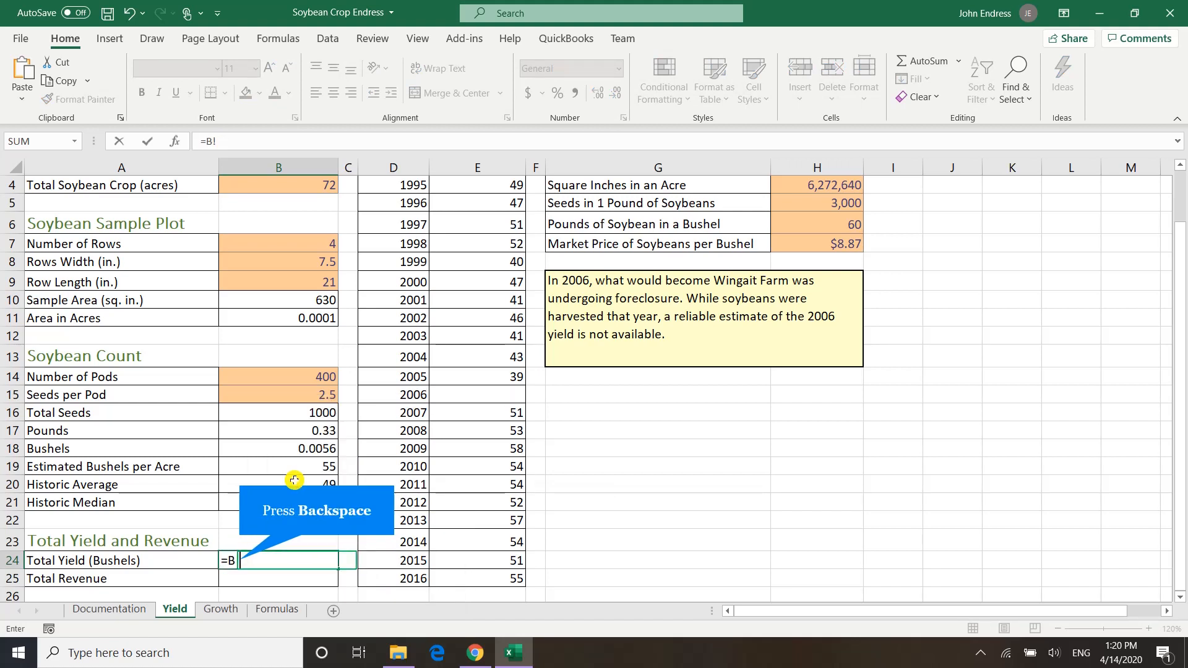
type("9")
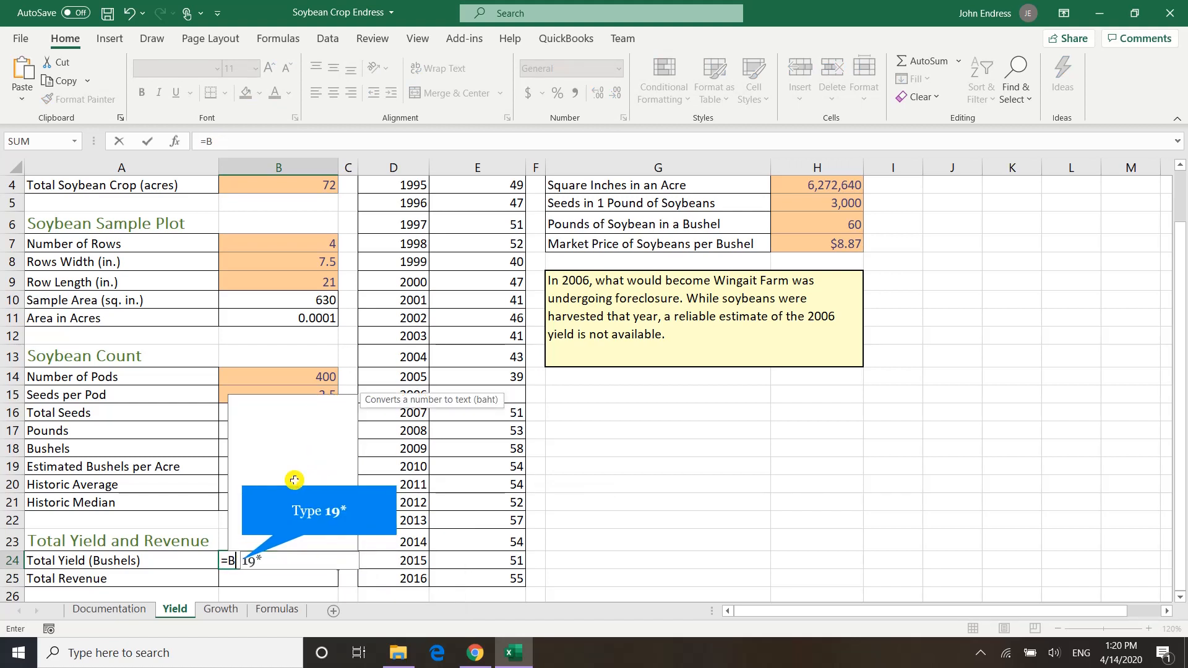
type("19*")
key("BackSpace")
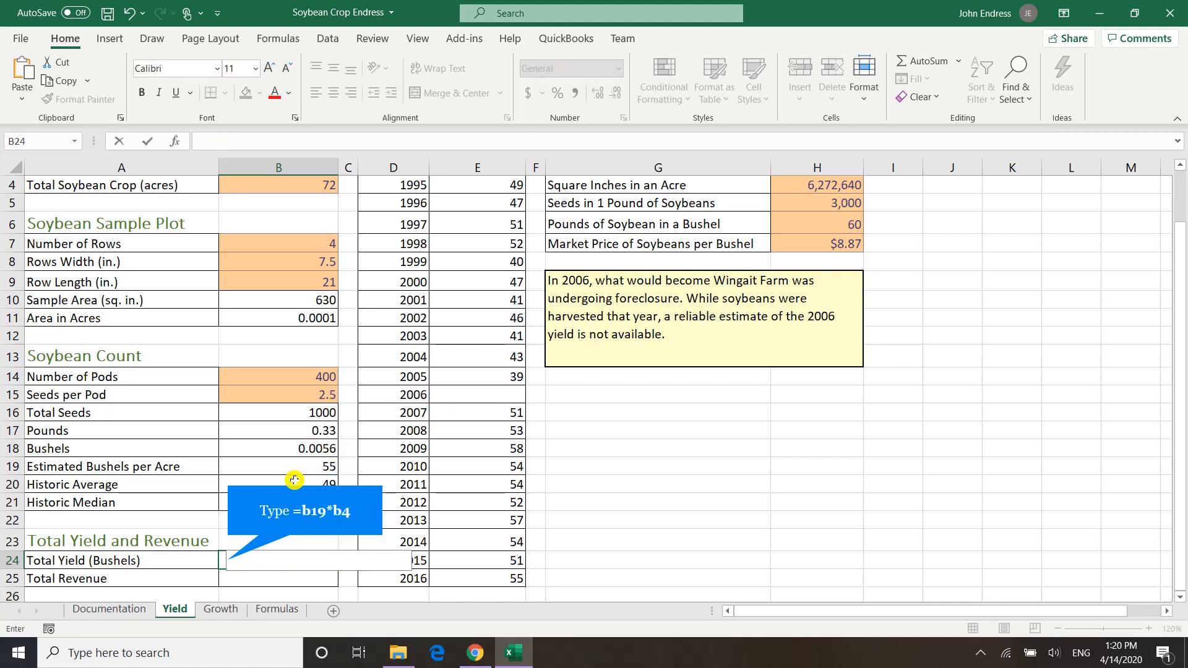
type("=b19*b4")
key("Return")
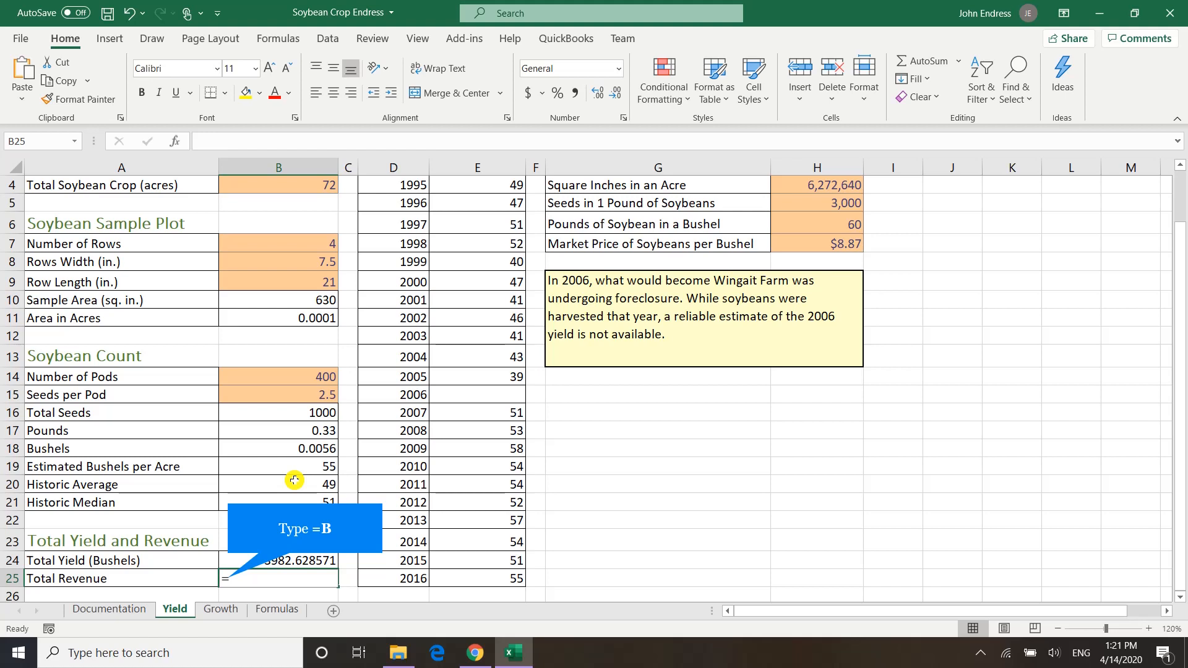
- Calculate the Total Revenue in B25 with the formula =b24*h7
type("B")
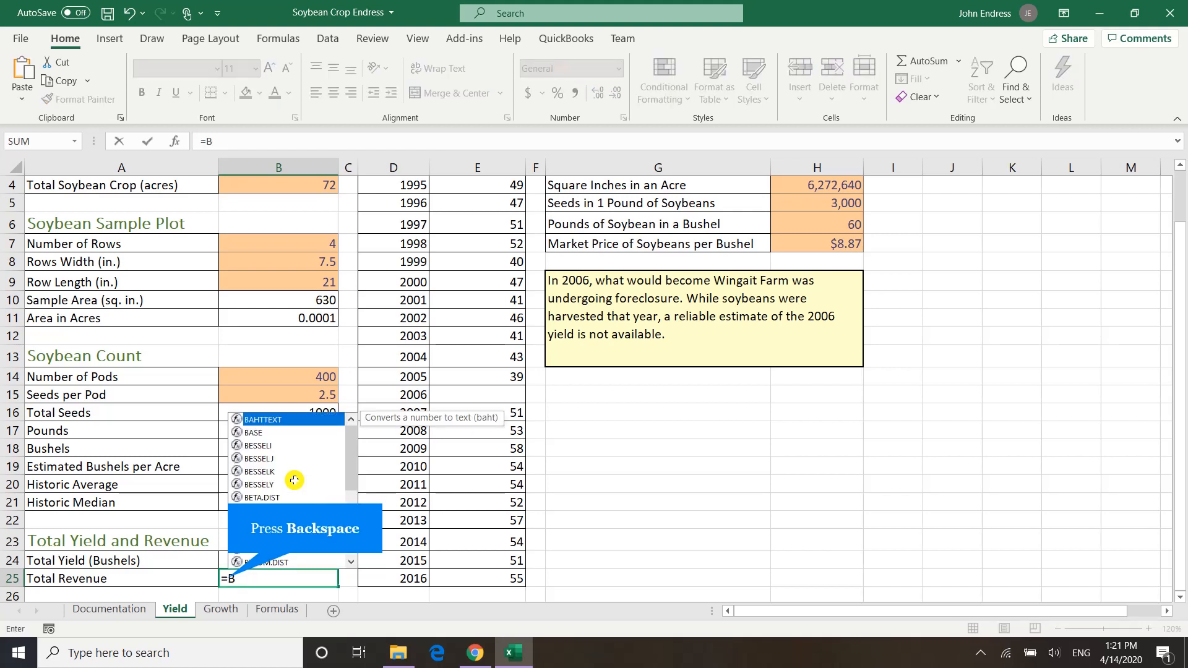
key("BackSpace")
type("b25")
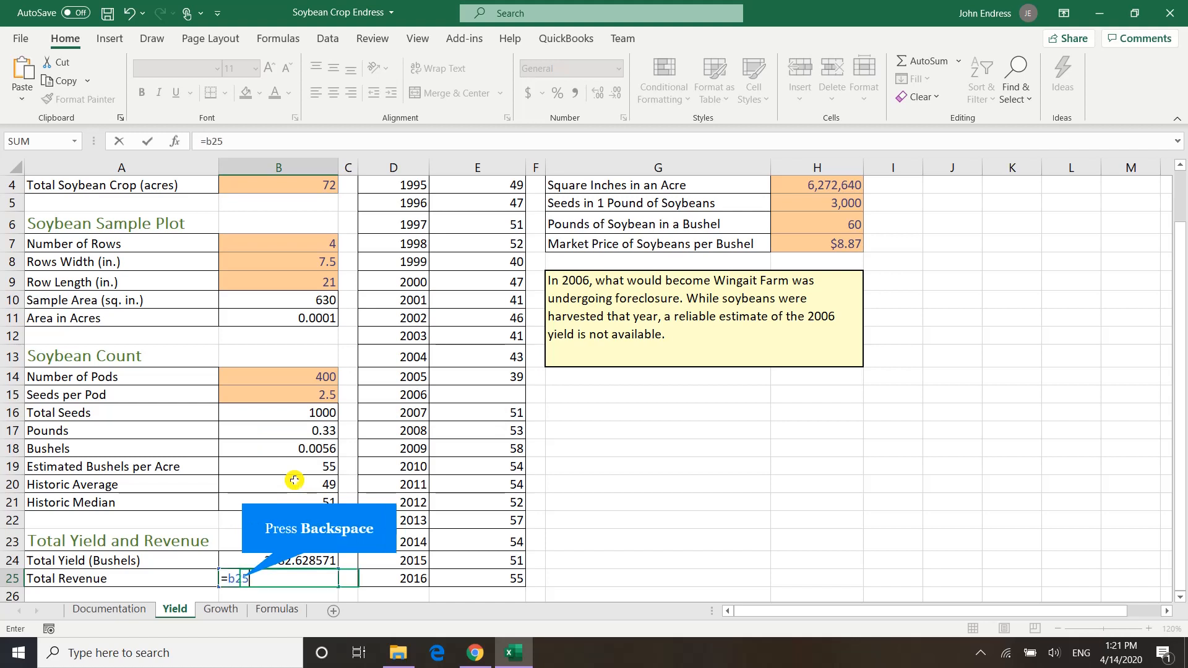
type("4")
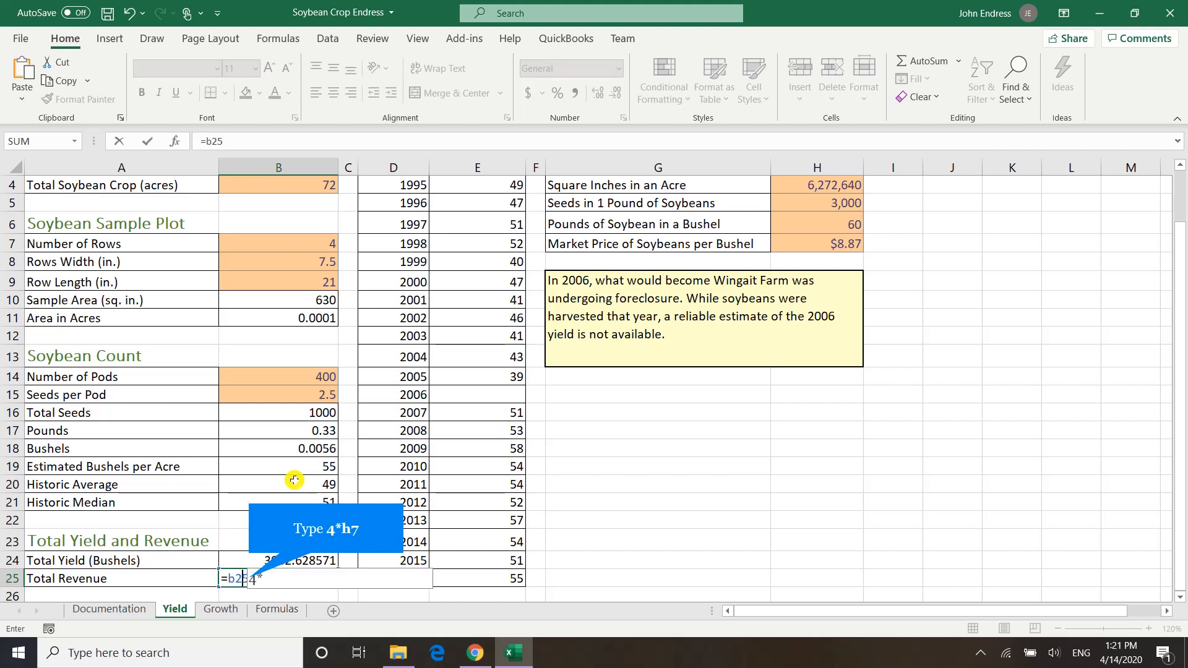
type("*h7")
key("Return")
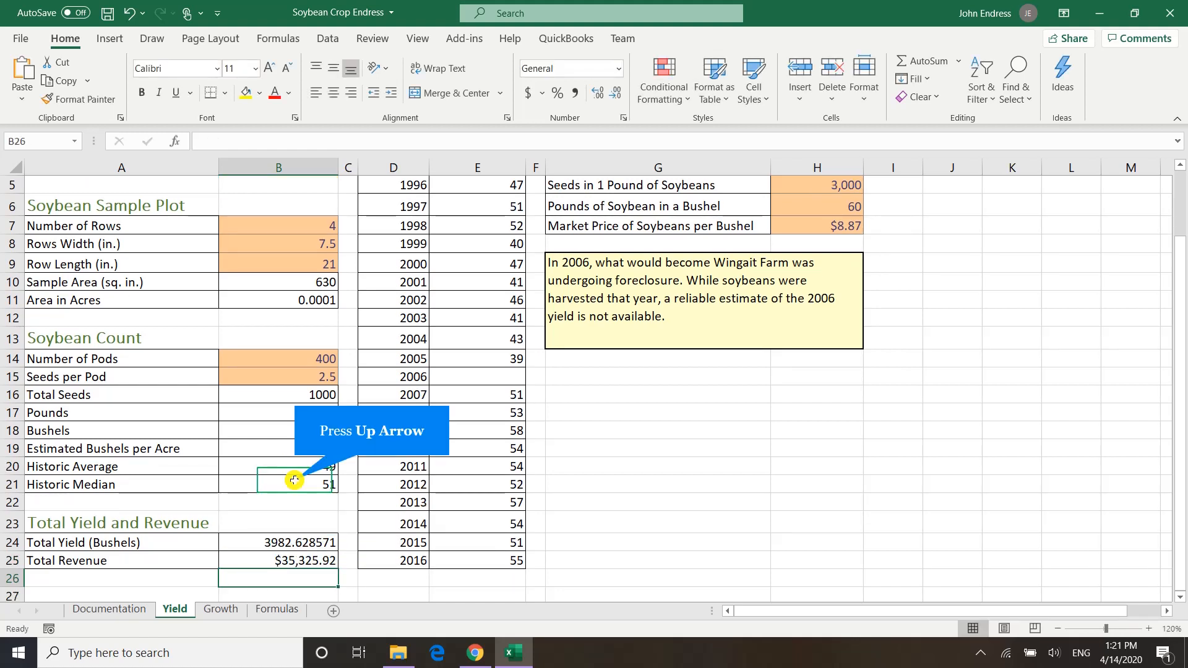
key("Up")
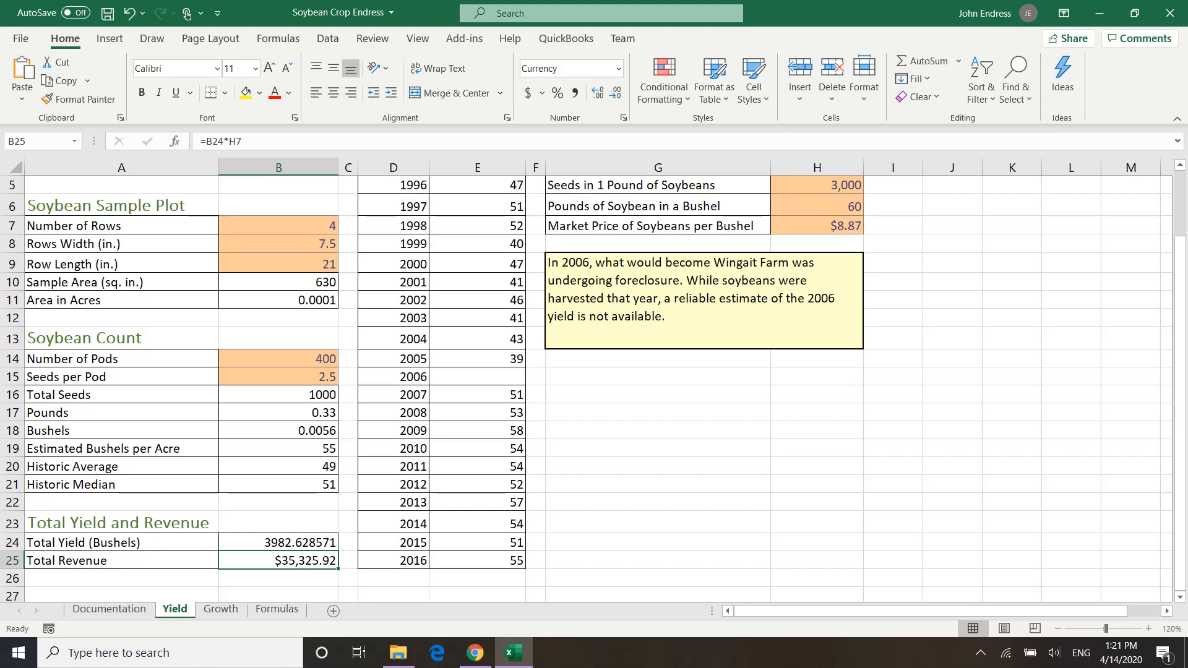
- Apply the Calculation cell style to the formula cells B10:B11, B16:B21 and B24:B25
scroll(292, 477, "up", 2)
scroll(291, 477, "down", 1)
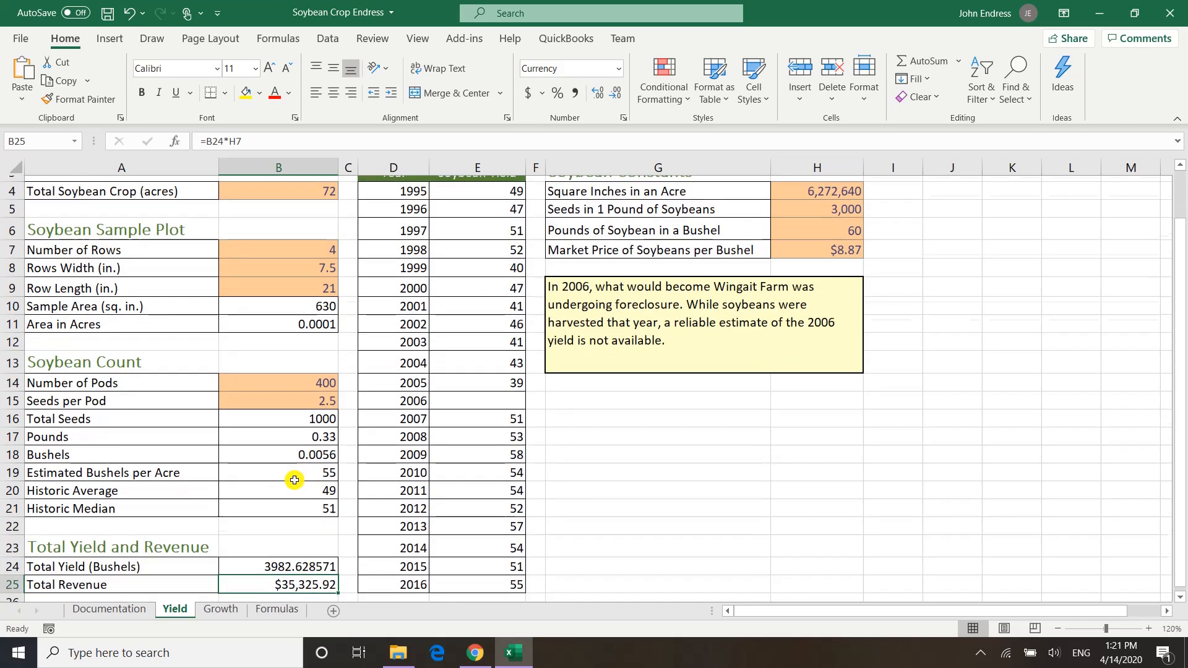
left_click_drag(289, 301, 289, 318)
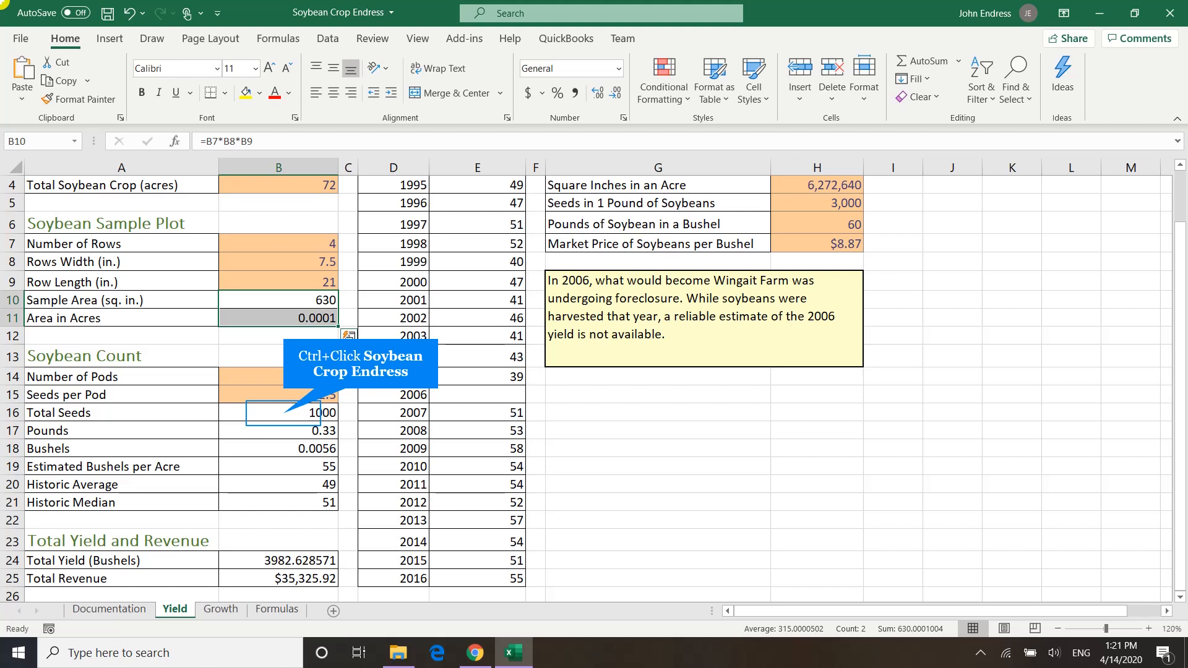
left_click_drag(283, 414, 284, 504, "ctrl")
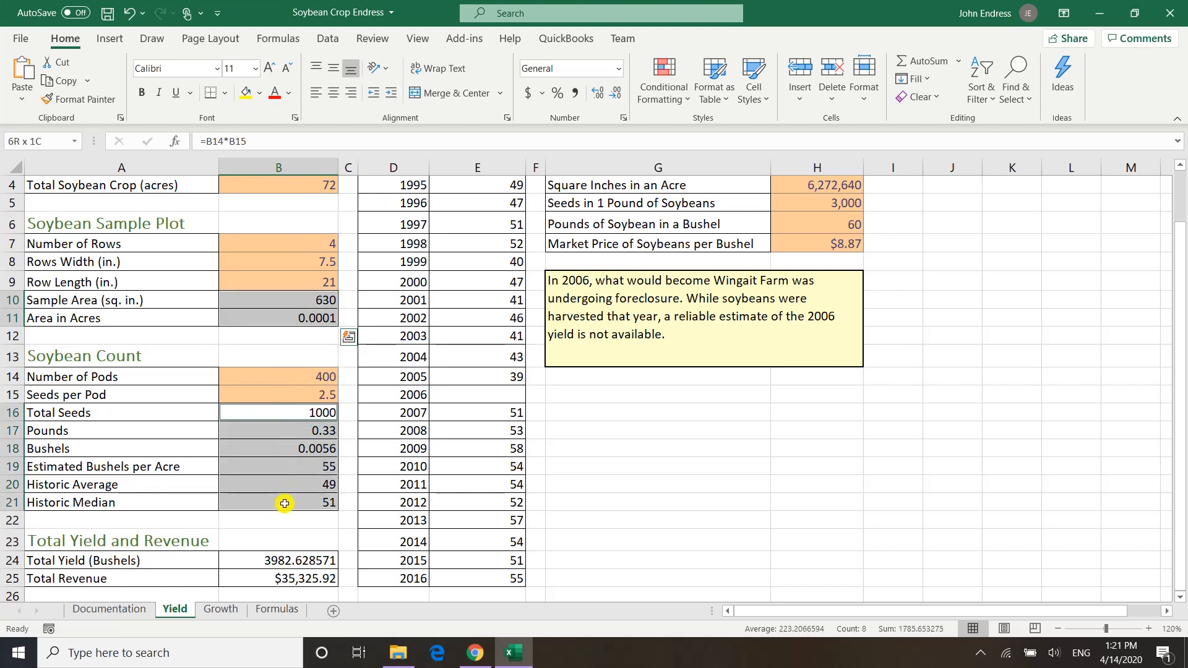
scroll(286, 503, "down", 5, "ctrl")
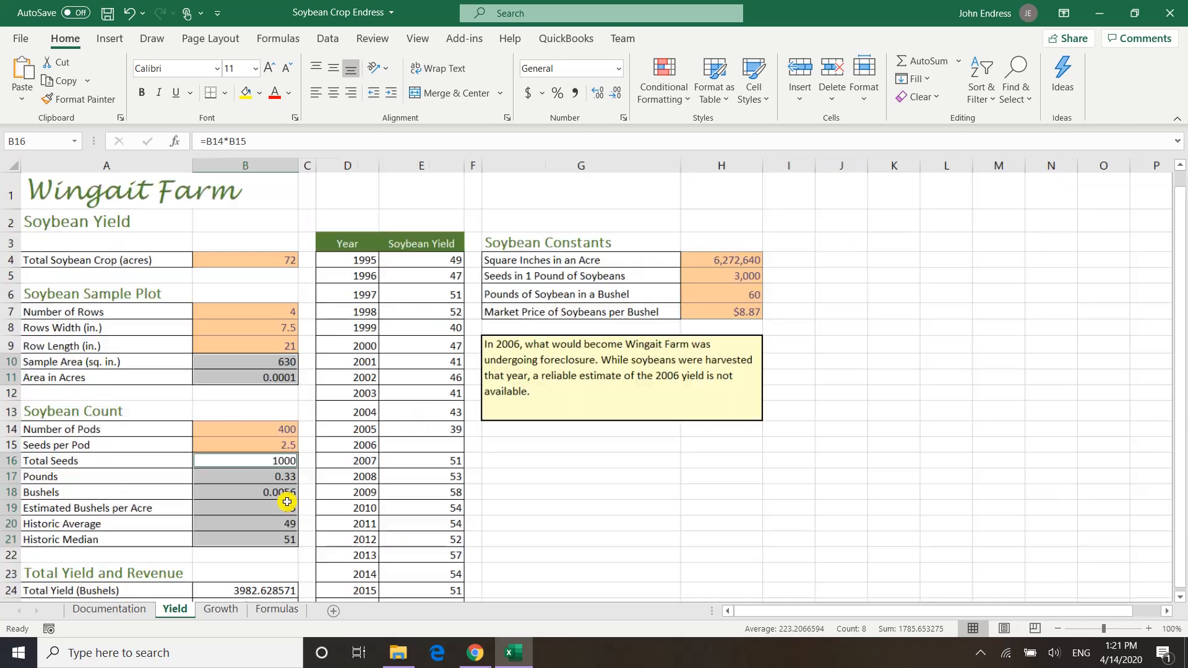
scroll(287, 502, "up", 2, "ctrl")
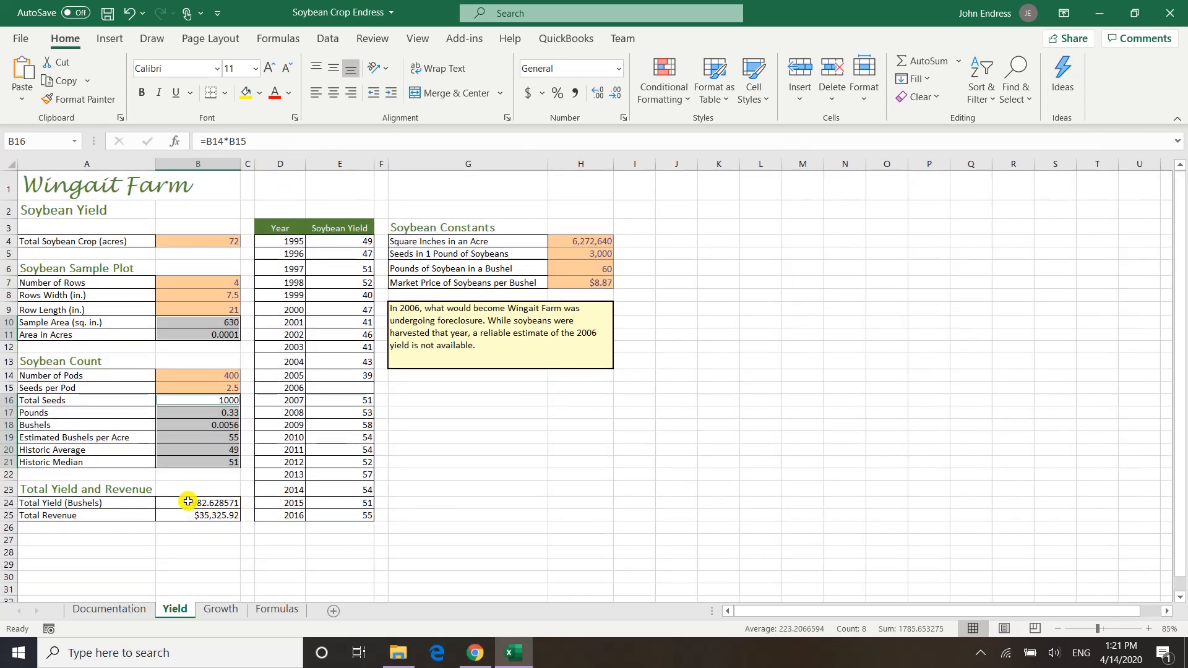
left_click_drag(188, 502, 192, 515, "ctrl")
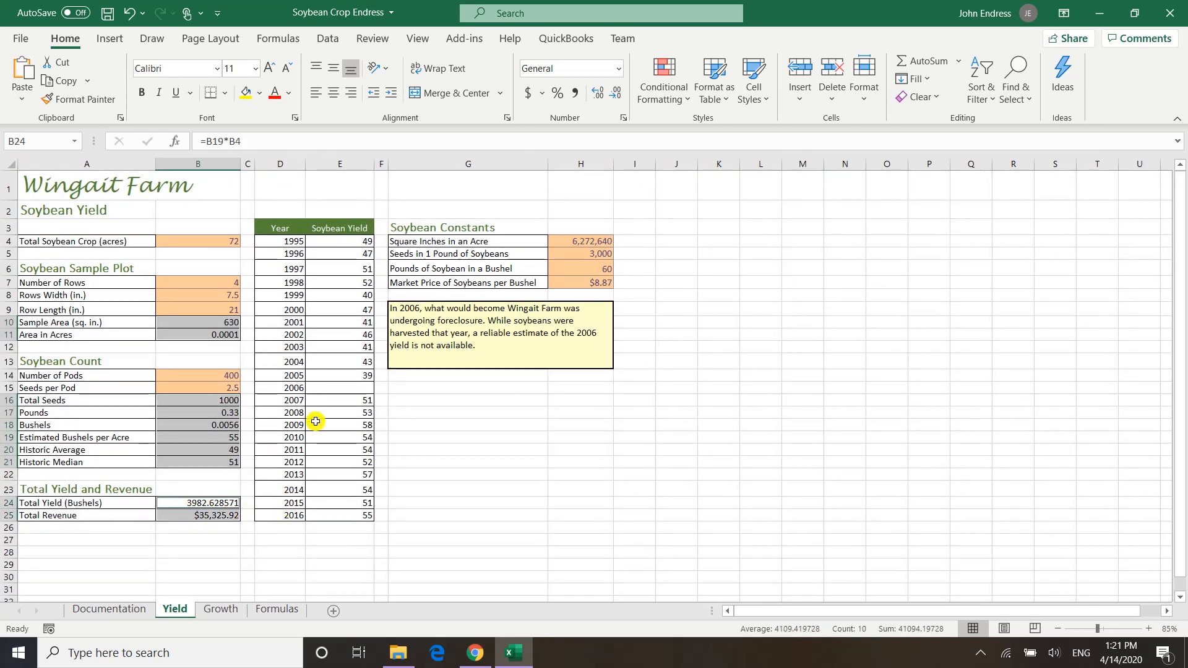
left_click(754, 92)
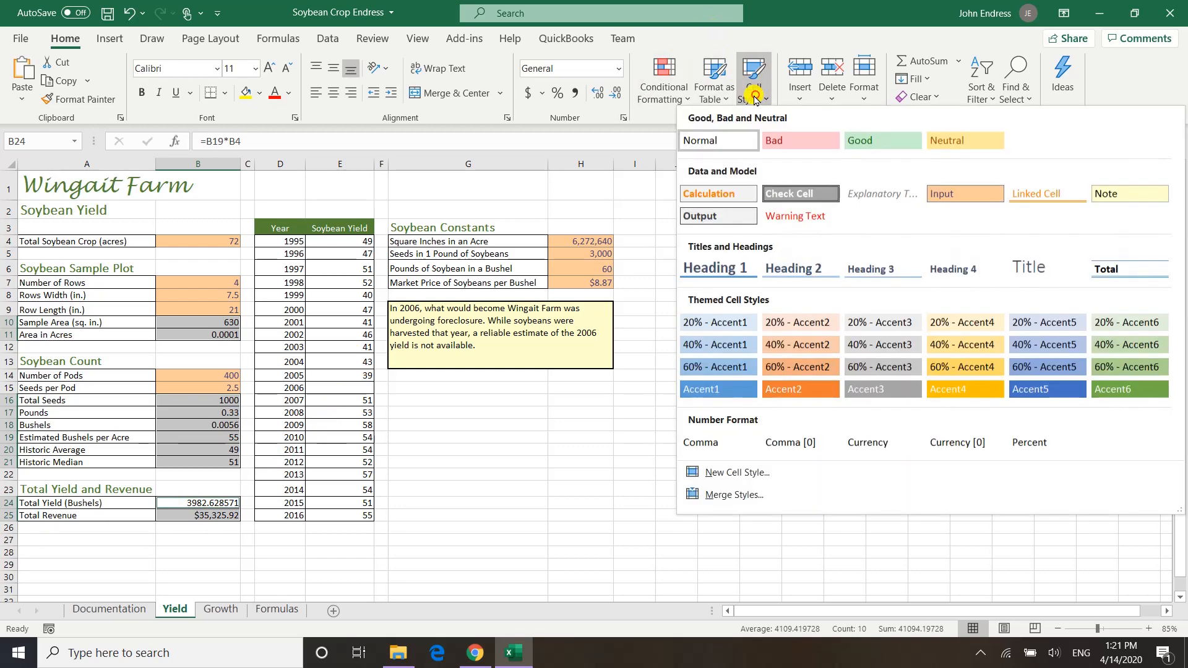
left_click(711, 195)
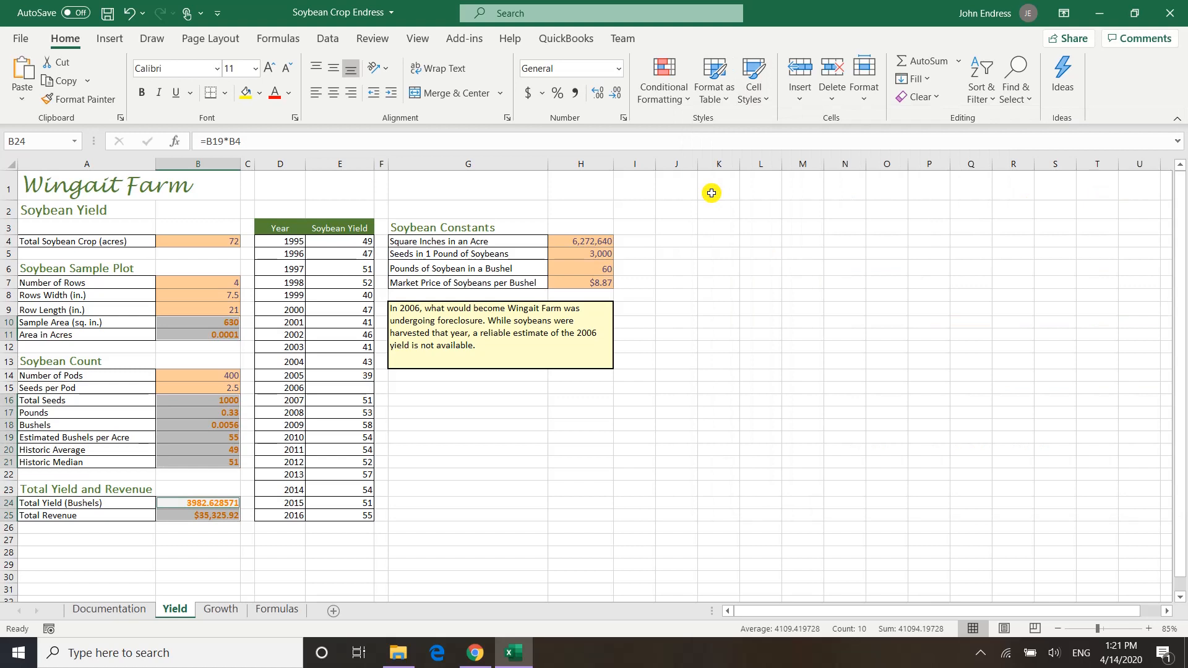
left_click(198, 310)
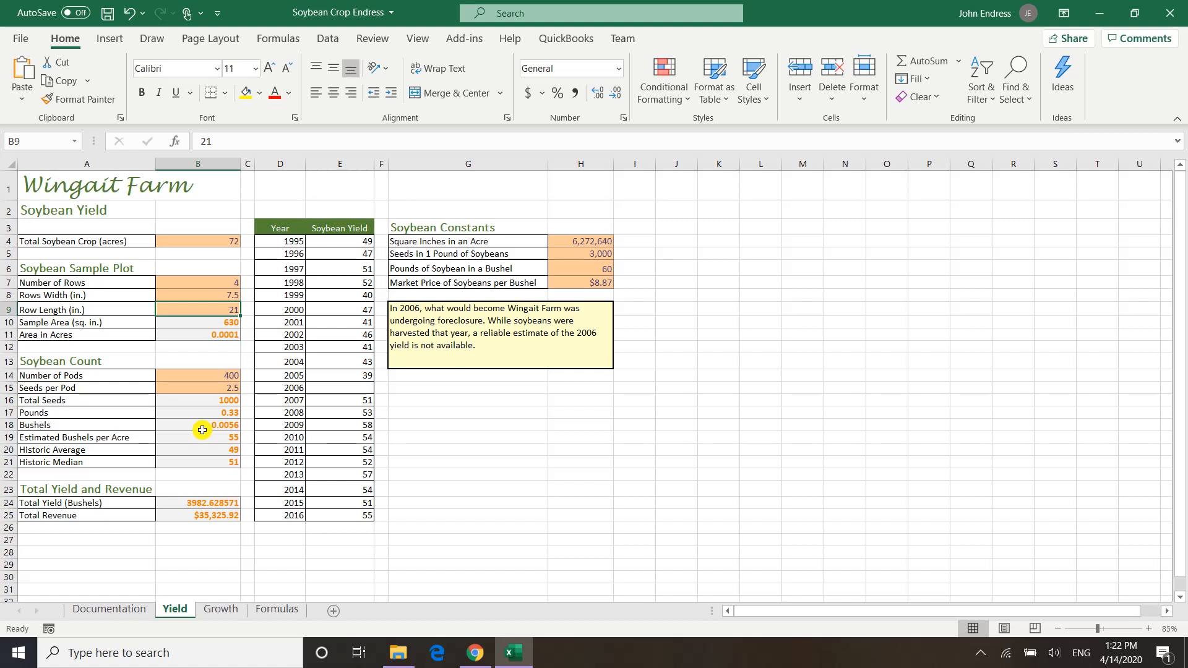
- Run Goal Seek on Total Revenue in B25 to reach 40000 by changing the crop acres in B4, and keep the solution
left_click(182, 517)
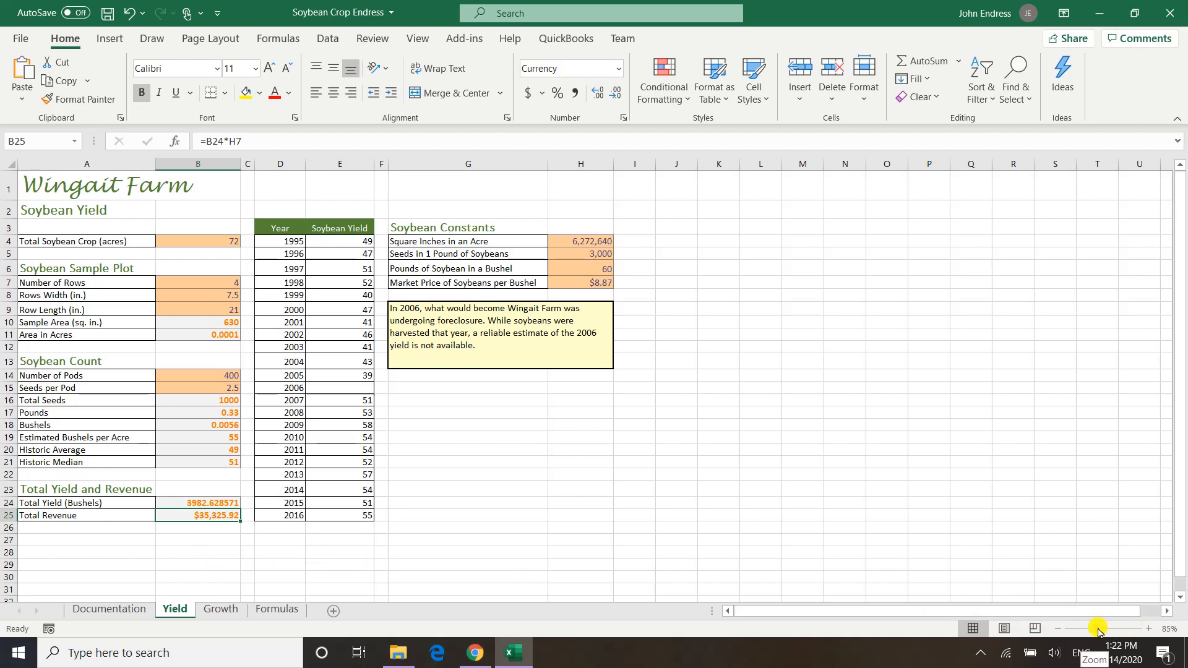
left_click_drag(1098, 632, 1104, 633)
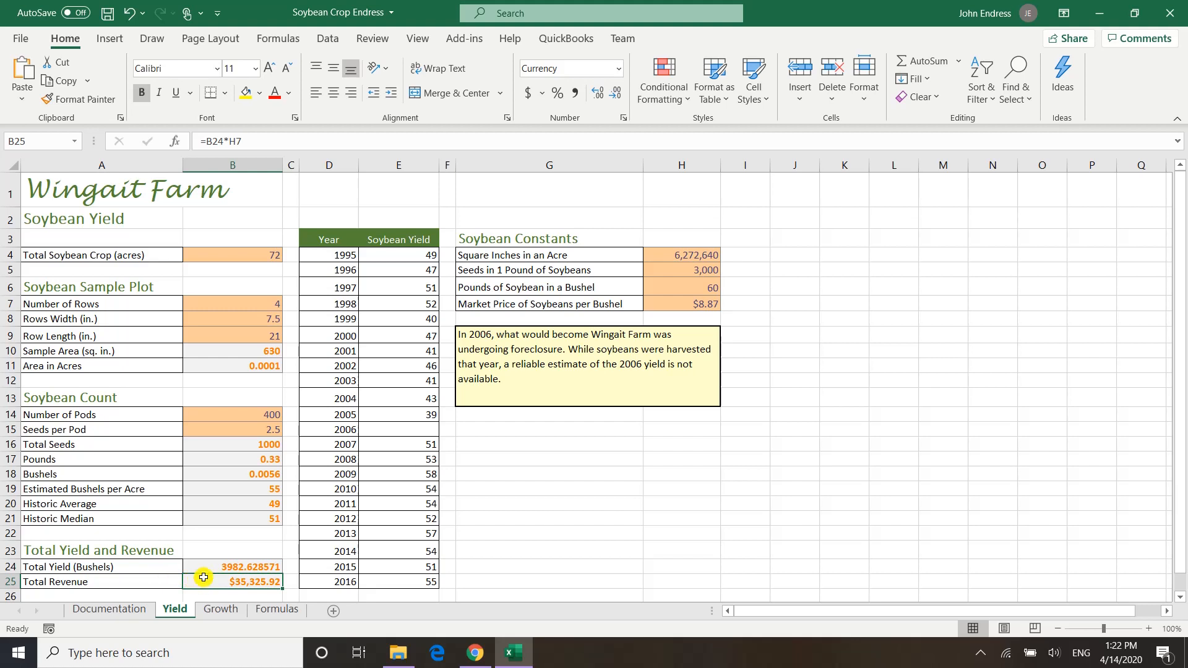
left_click(325, 41)
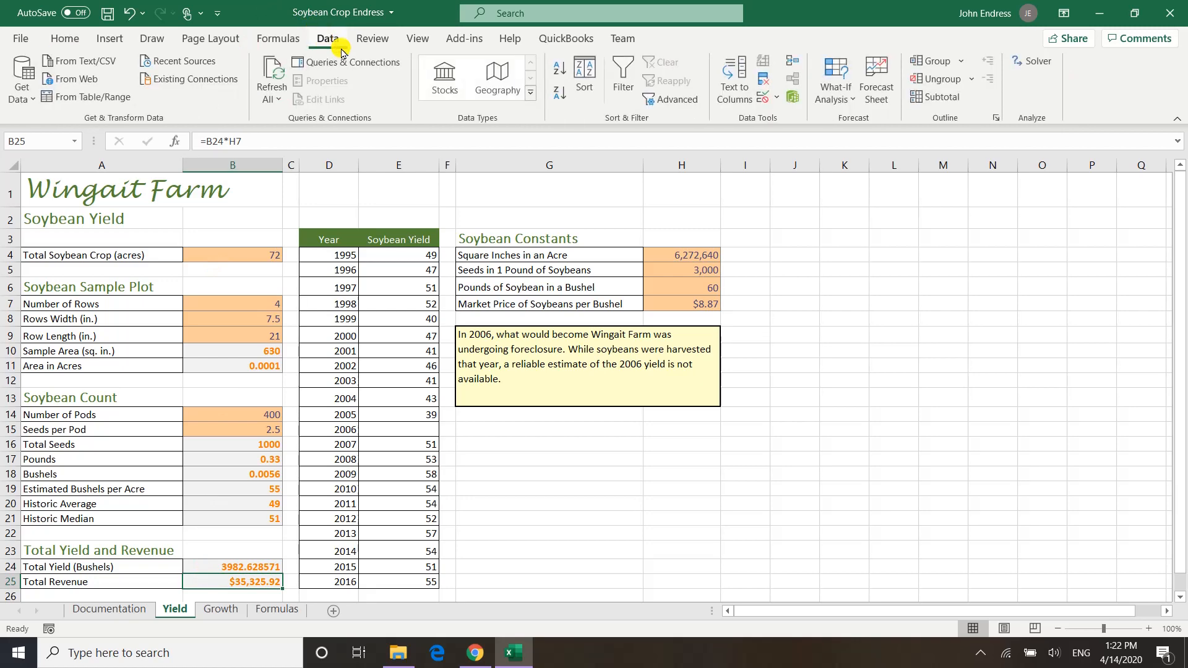
left_click(837, 101)
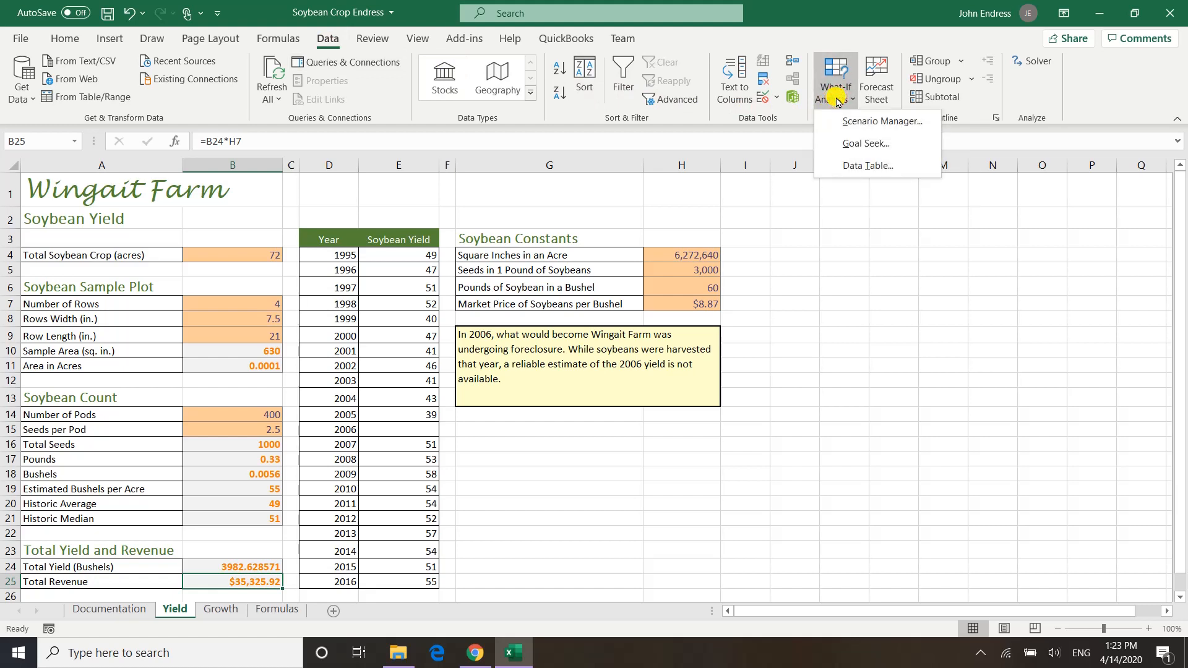
left_click(842, 145)
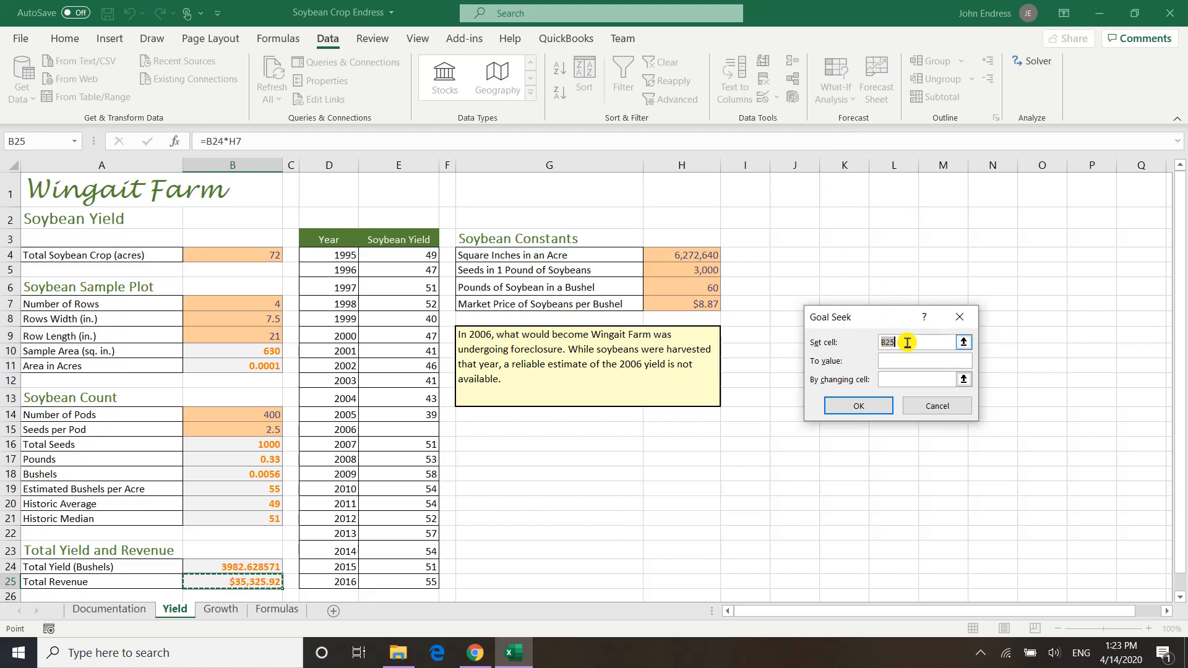
left_click(892, 360)
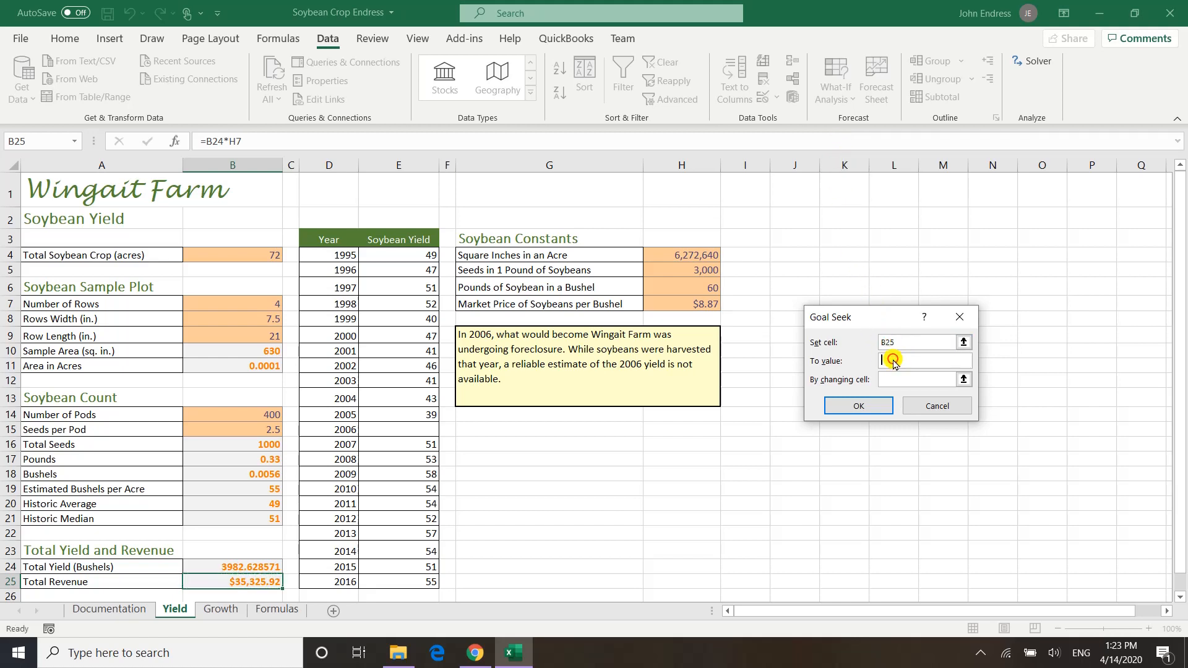
type("40000")
left_click(897, 378)
type("B")
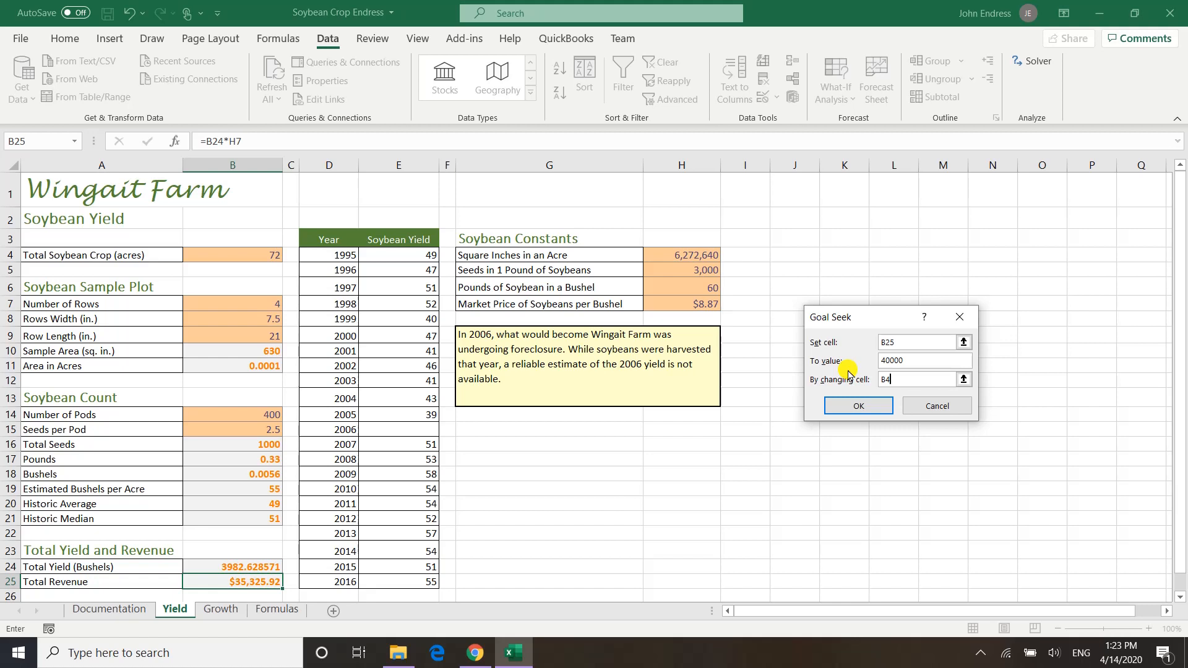
left_click(859, 406)
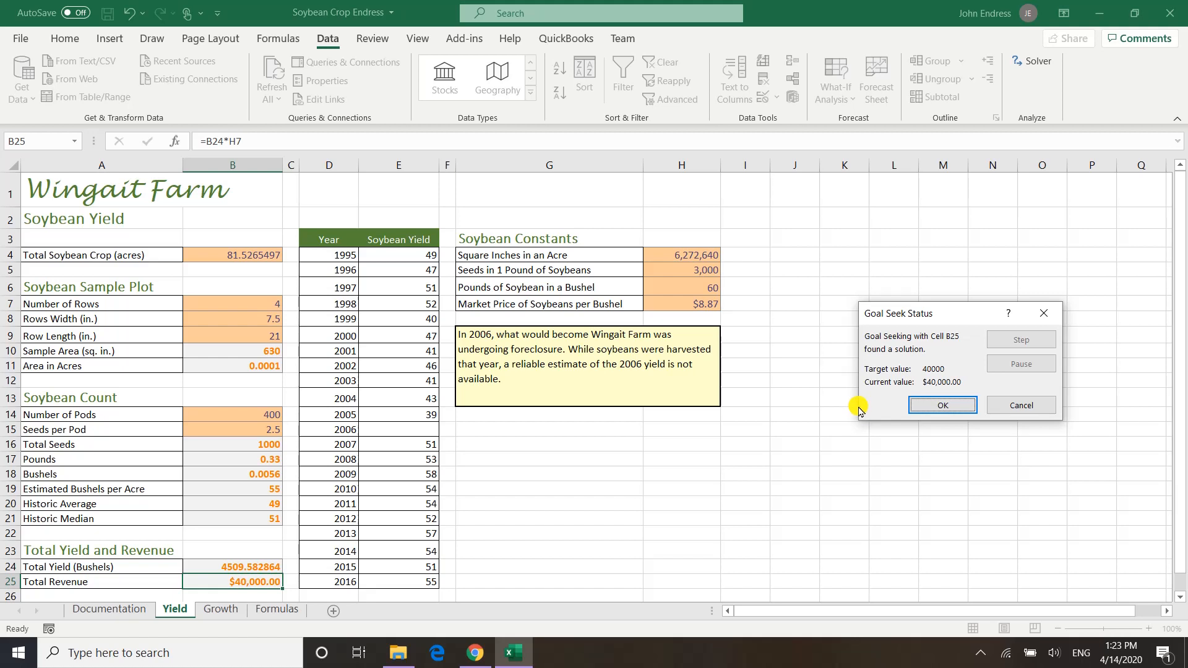
left_click(922, 405)
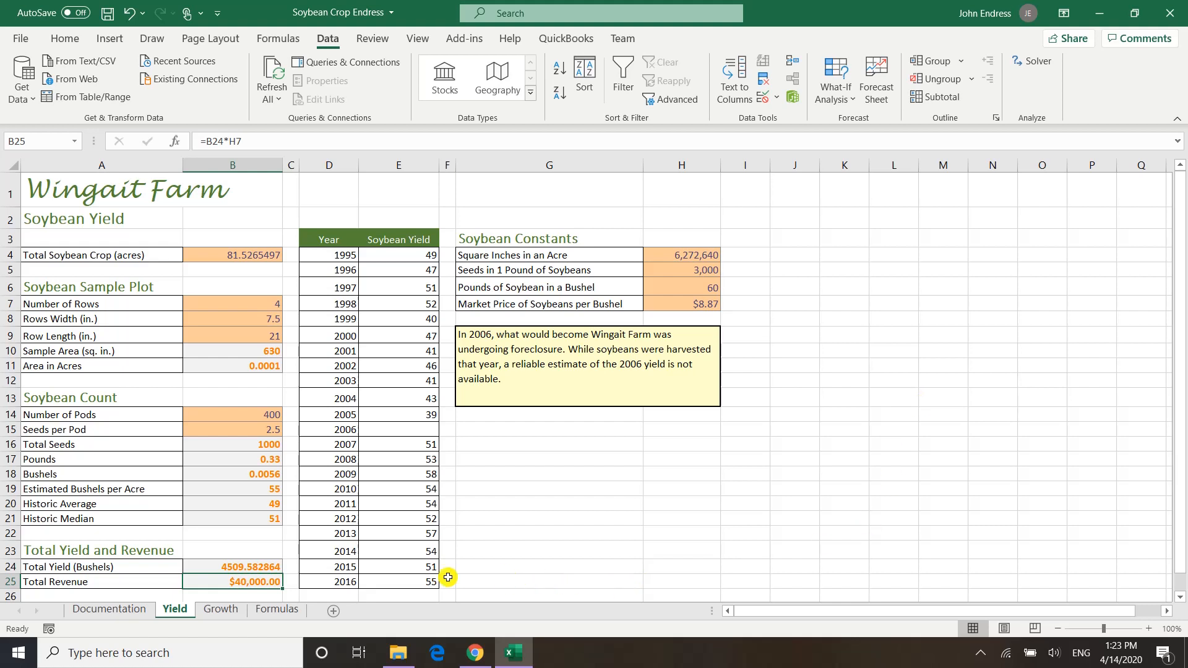
- Enter the formula =Today() as the Current Date in B5 of the Growth worksheet
left_click(212, 611)
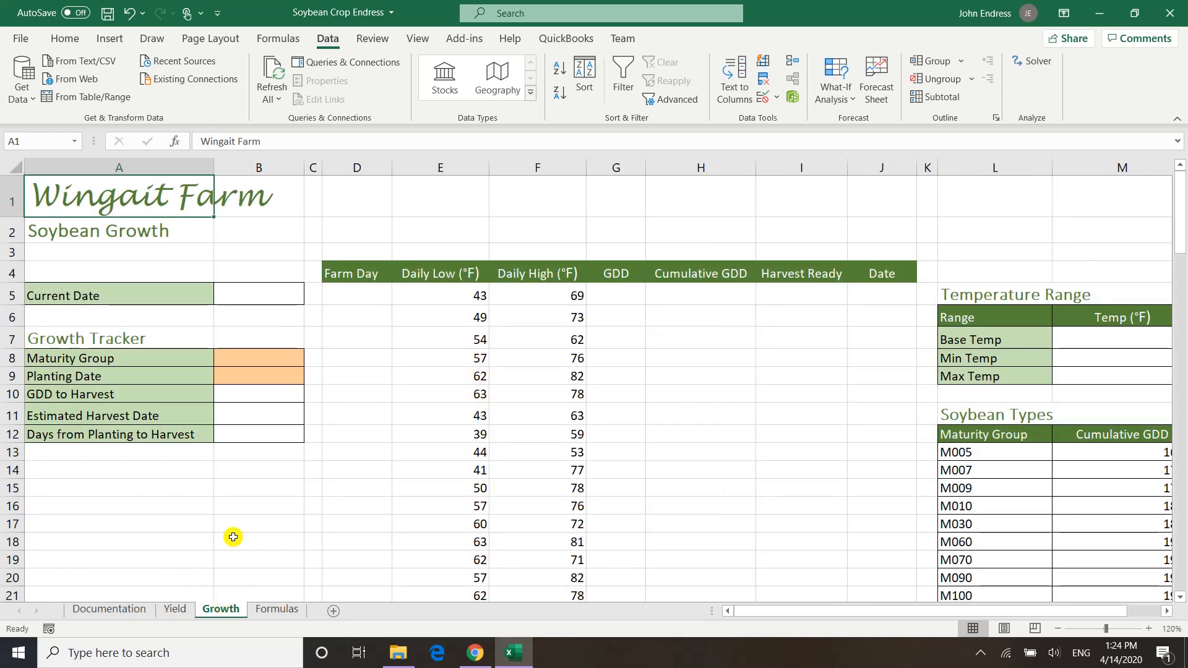
left_click(249, 297)
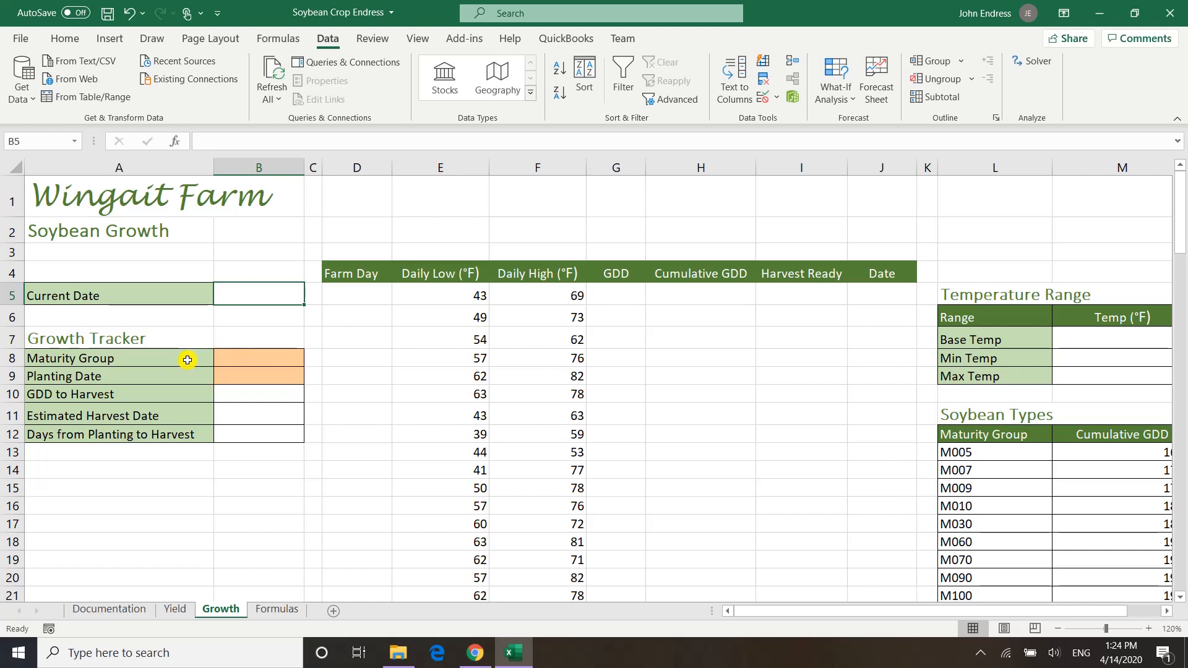
type("=Today()")
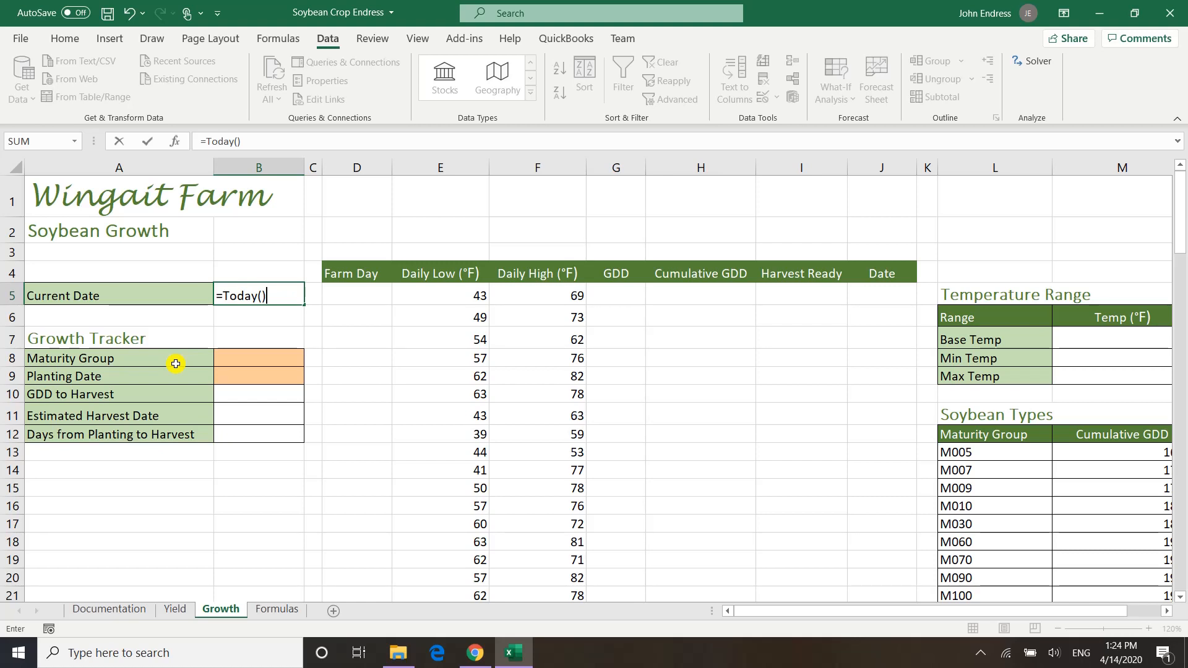
left_click(146, 141)
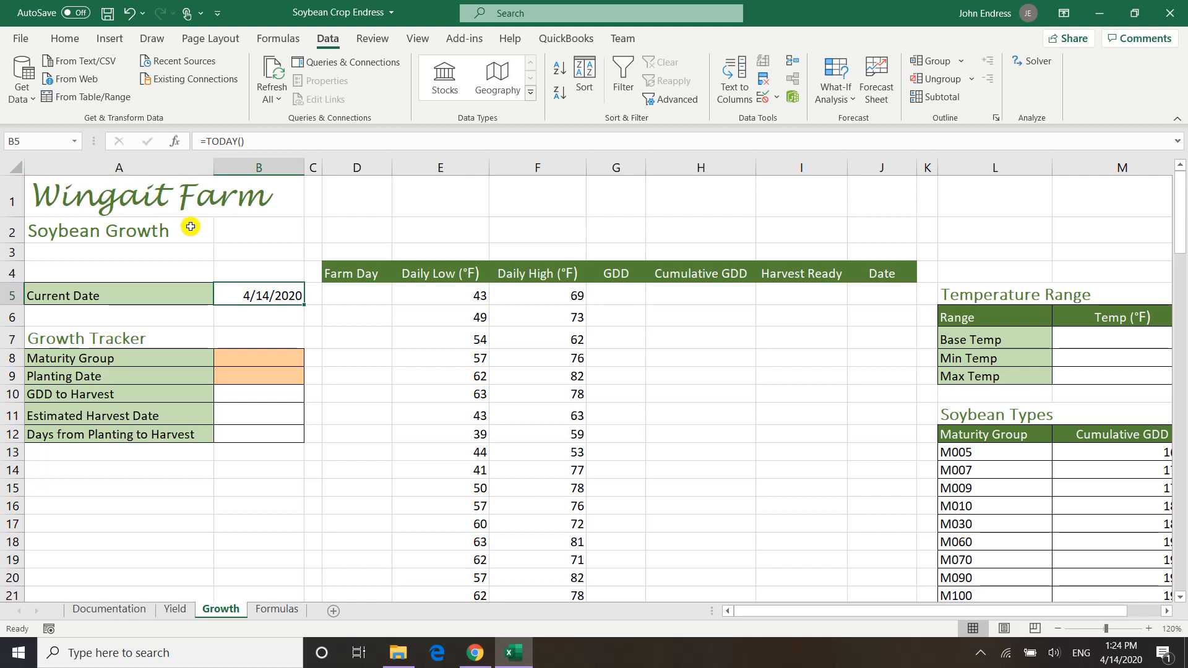
- Enter Day 1, Day 2 and Day 3 in cells D5:D7 of the Farm Day column
left_click(341, 296)
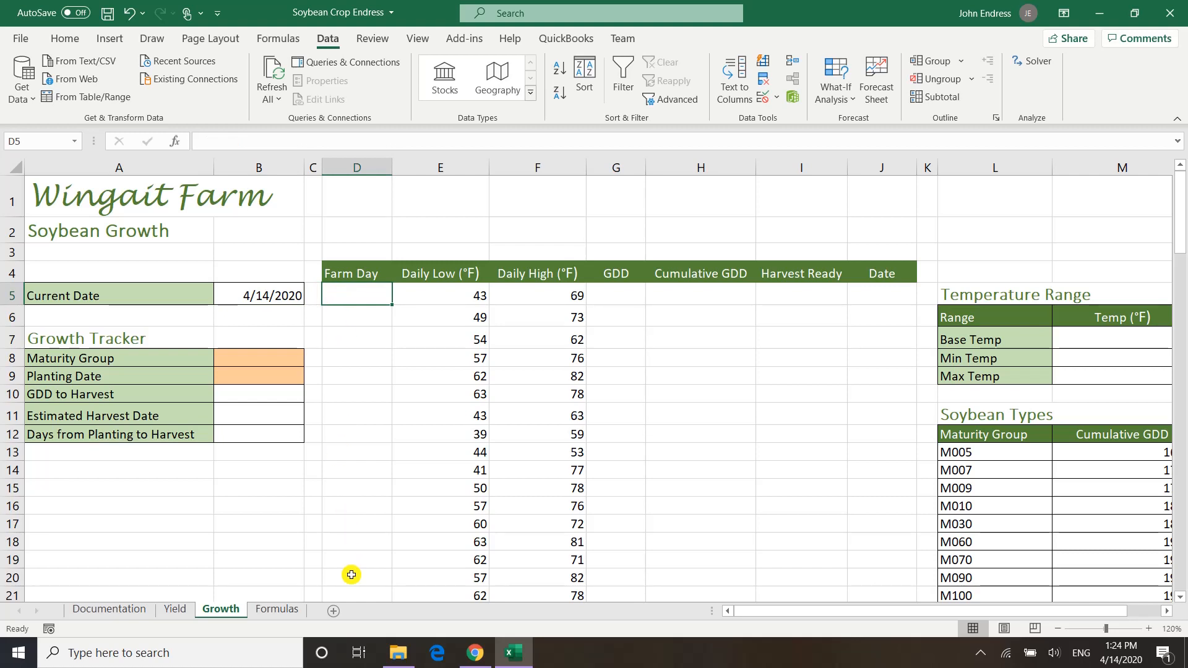
type("Day 1")
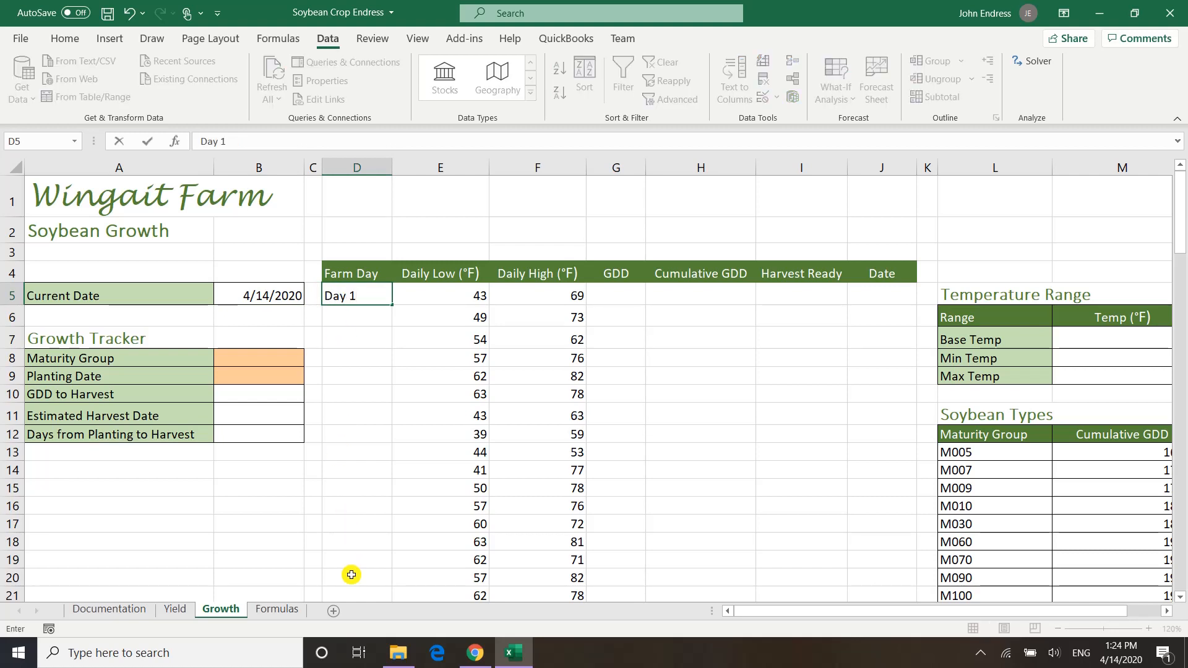
key("Return")
type("Day 2")
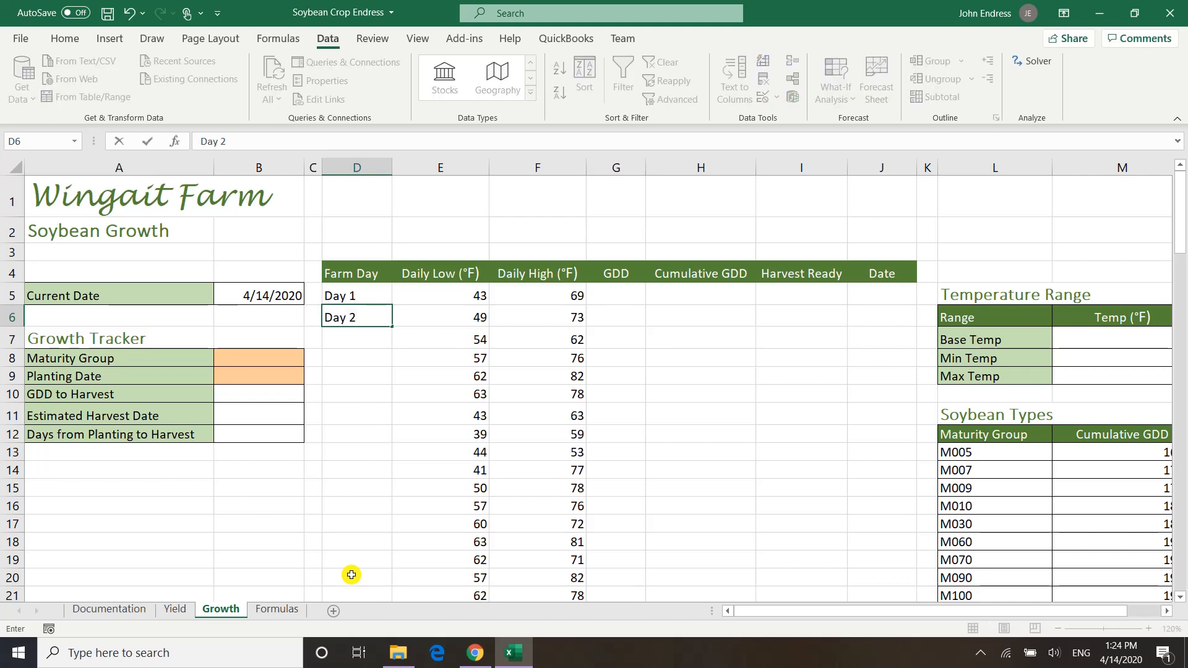
key("Return")
type("Day 3")
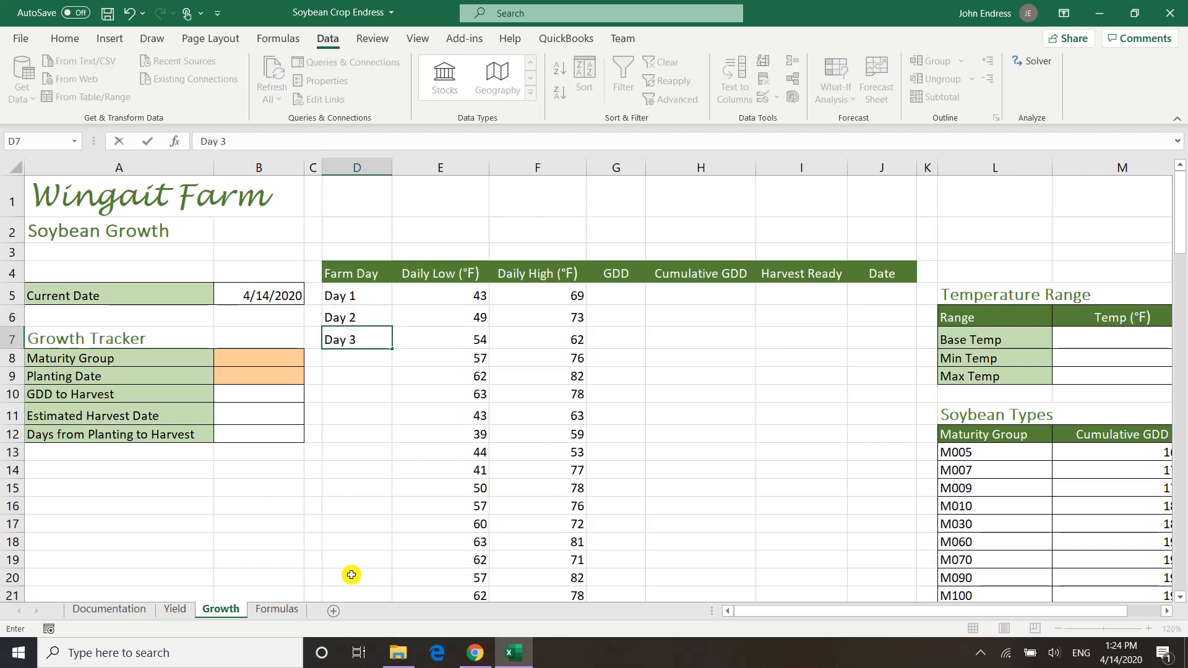
key("Return")
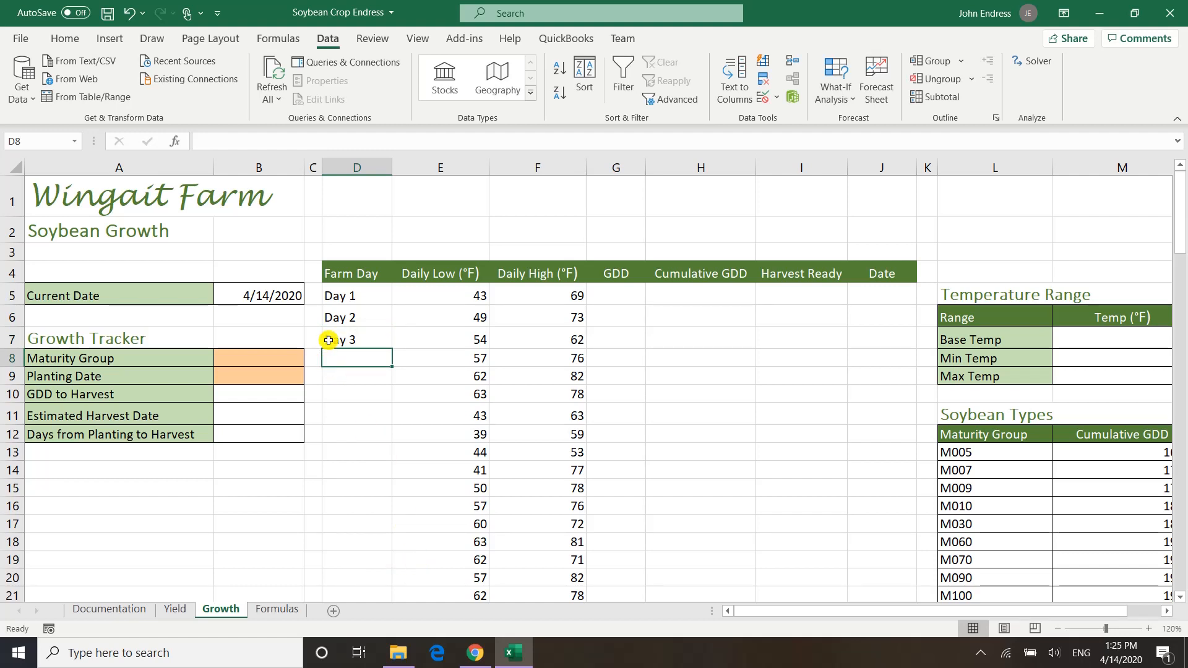
- Extend the Farm Day series from D5:D7 down to D116, ending at Day 112, and save the workbook
left_click(340, 294)
left_click_drag(341, 294, 344, 336)
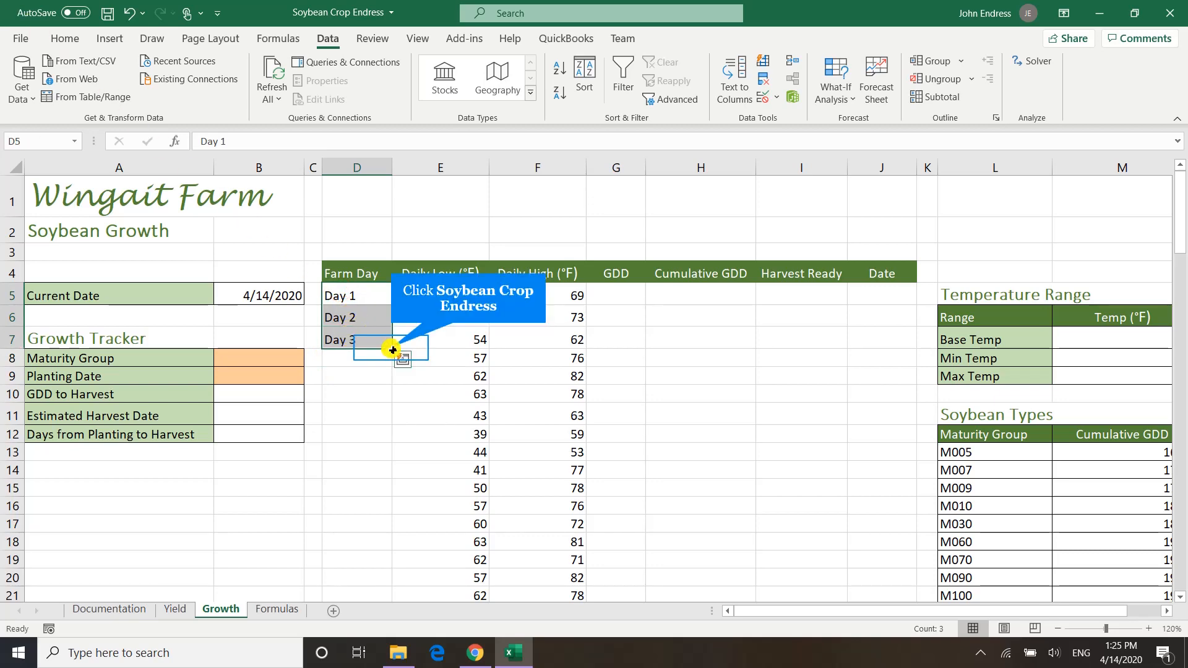
left_click_drag(391, 348, 394, 546)
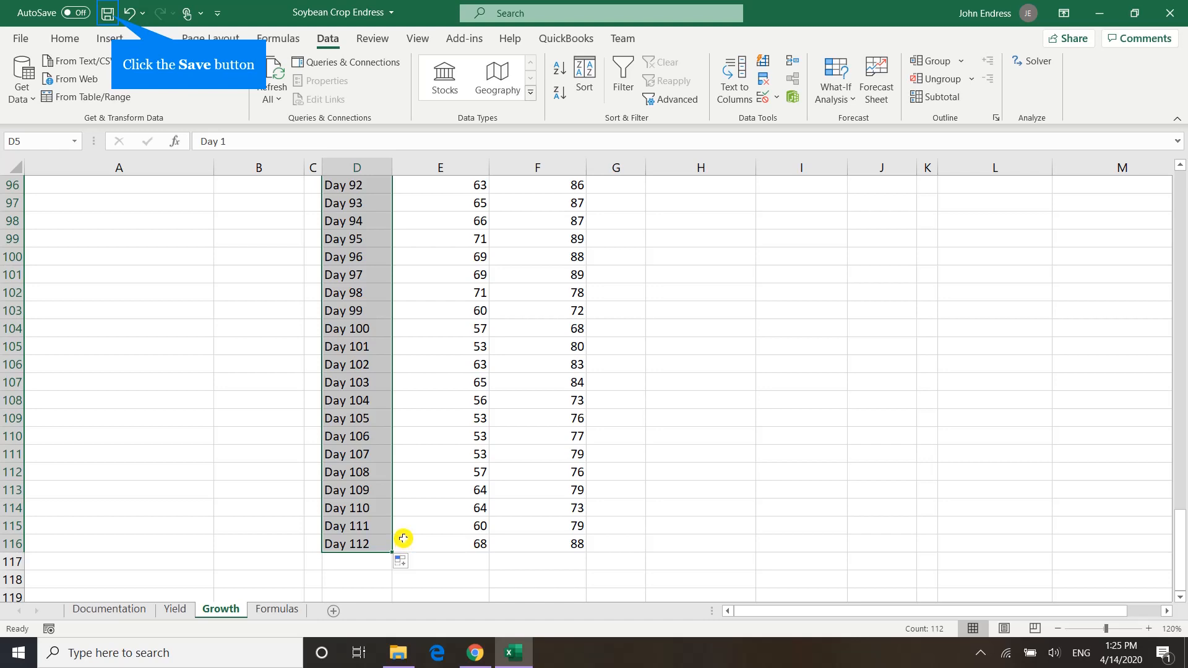
left_click(111, 13)
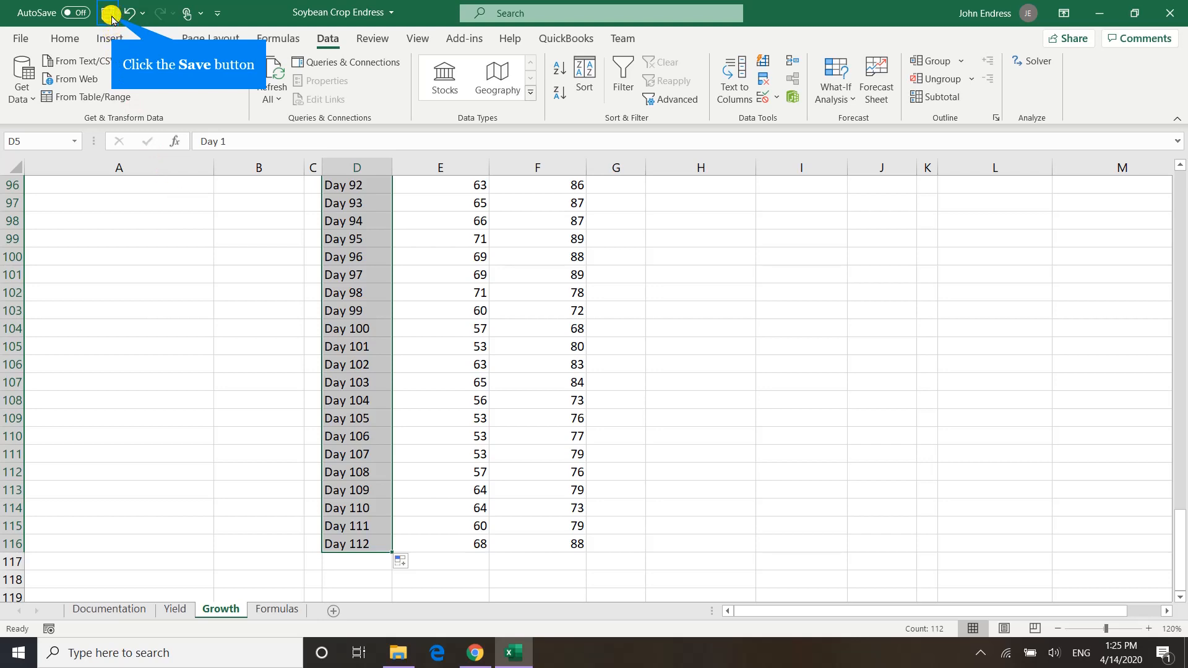